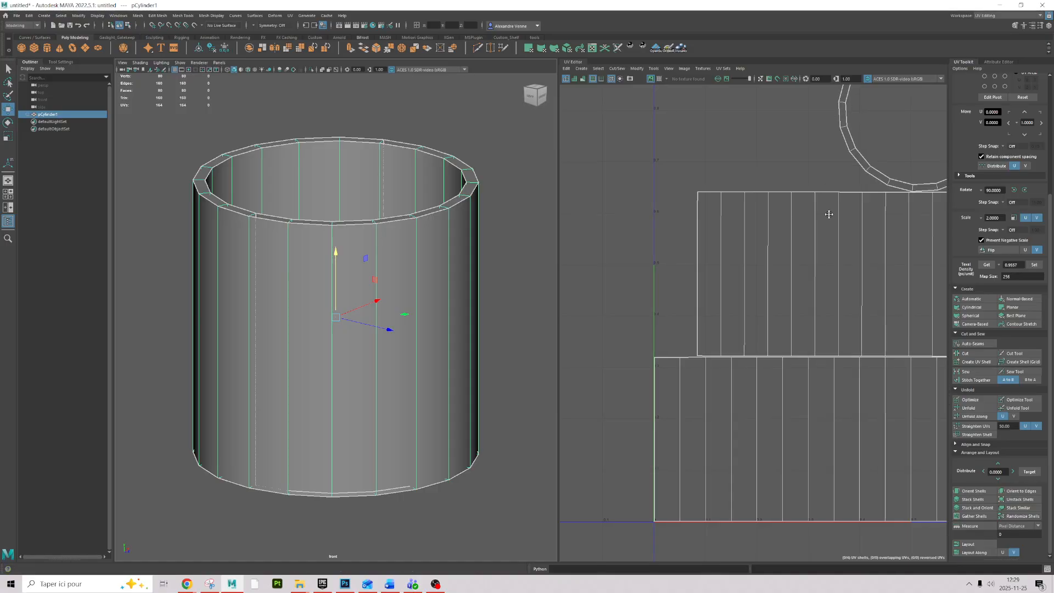
Show the checker map on the cylinder and inspect its pattern from above, below and the sides
{"action": "scroll", "coordinate": [727, 313], "scroll_direction": "down", "scroll_amount": 3}
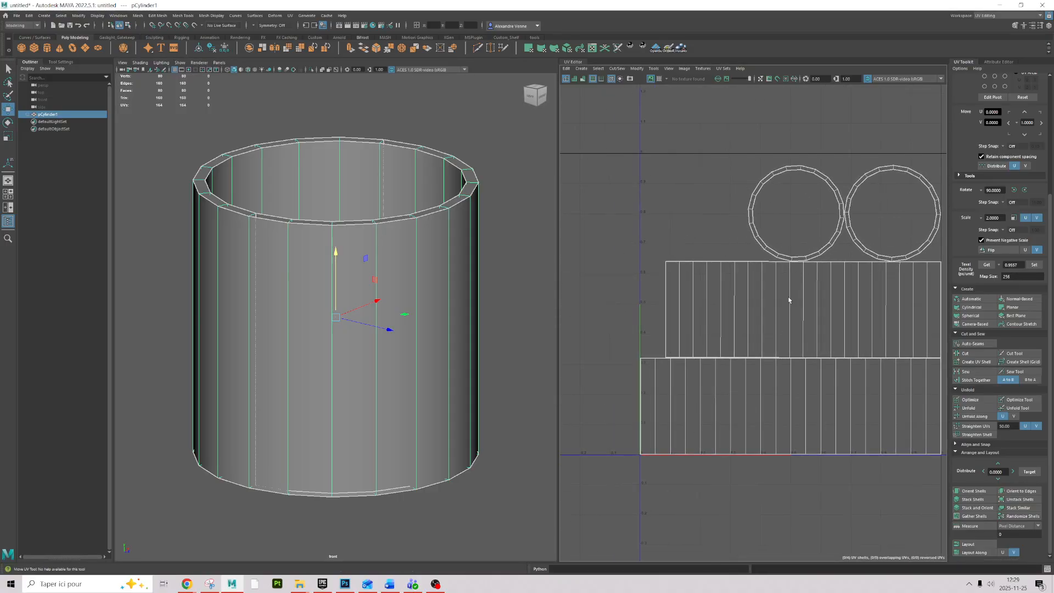
{"action": "left_click", "coordinate": [659, 79]}
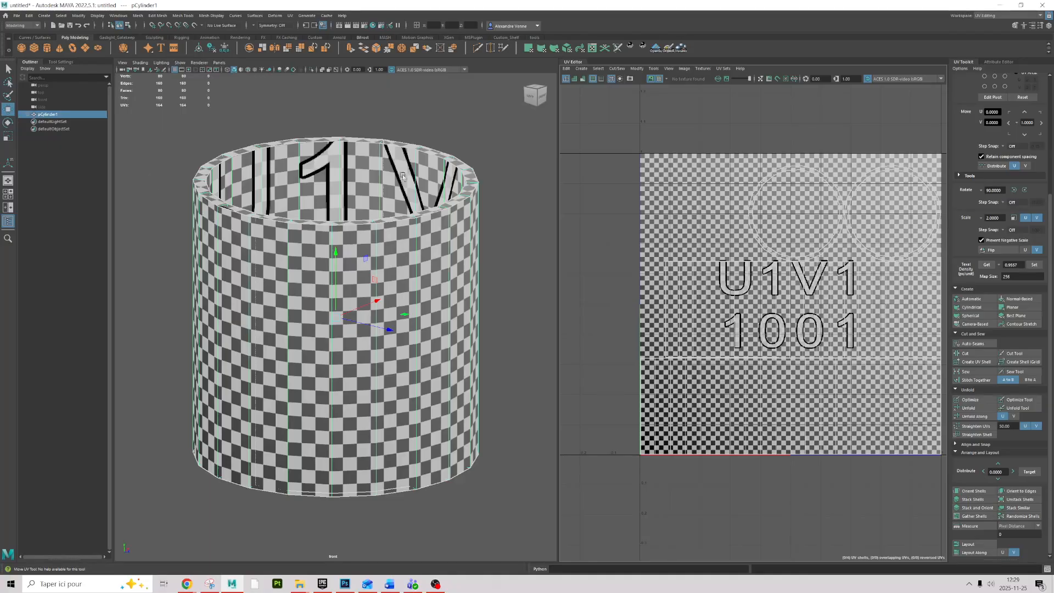
{"action": "left_click_drag", "start_coordinate": [368, 264], "coordinate": [389, 298], "text": "alt"}
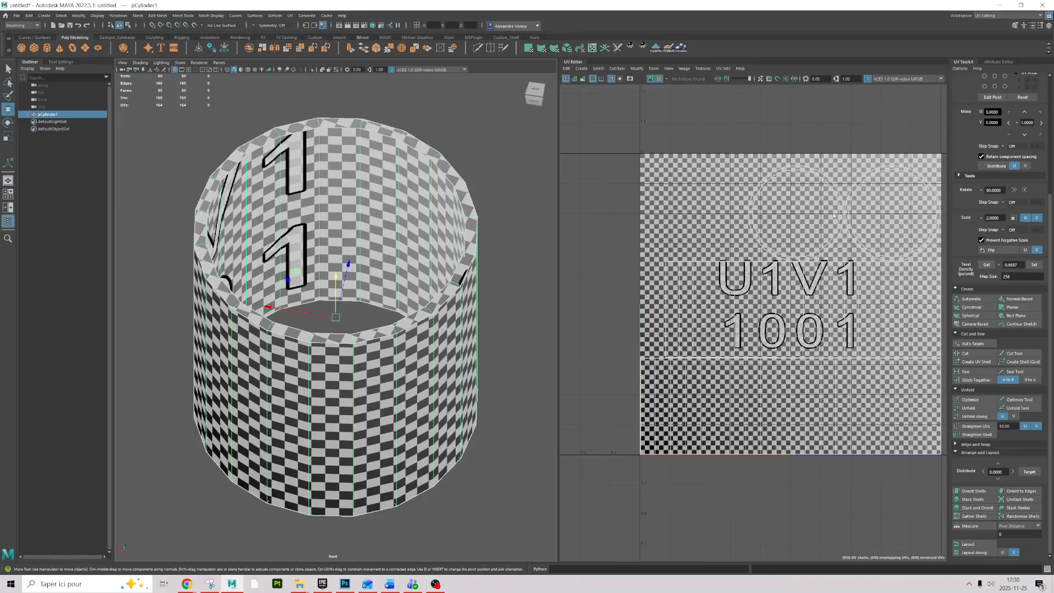
{"action": "left_click_drag", "start_coordinate": [431, 322], "coordinate": [457, 264], "text": "alt"}
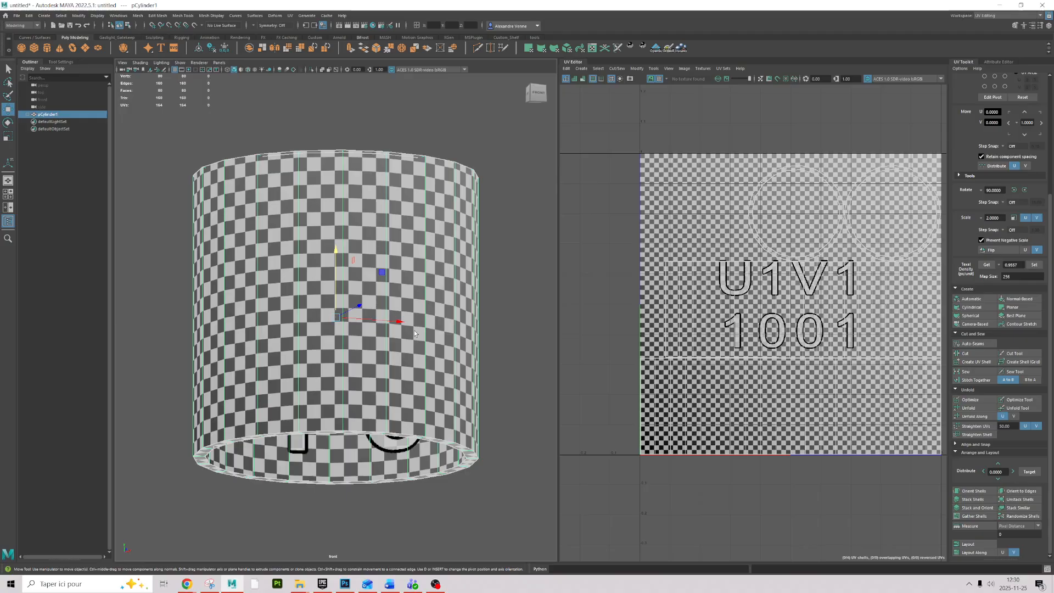
{"action": "left_click_drag", "start_coordinate": [149, 226], "coordinate": [330, 337], "text": "alt"}
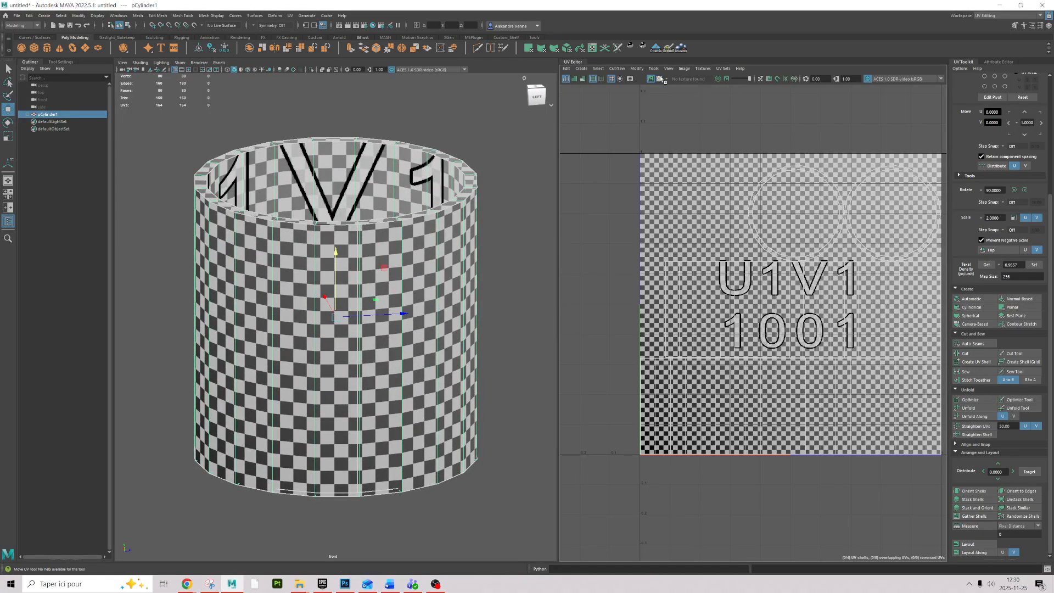
Hide the checker map and examine the cylinder's shape with smooth mesh preview on
{"action": "left_click", "coordinate": [658, 78]}
{"action": "key", "text": "3"}
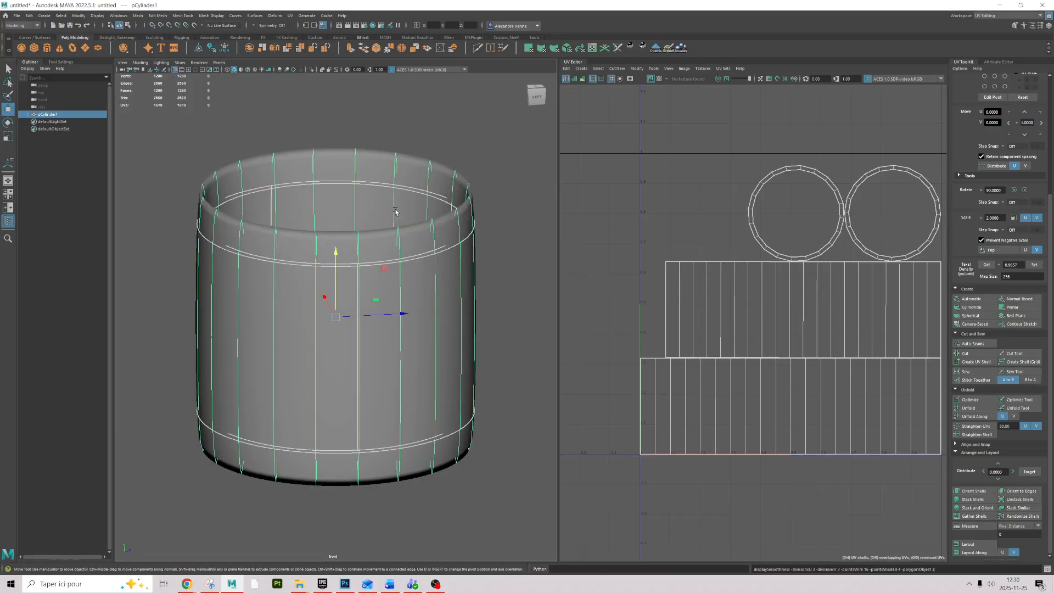
{"action": "scroll", "coordinate": [289, 355], "scroll_direction": "down", "scroll_amount": 10}
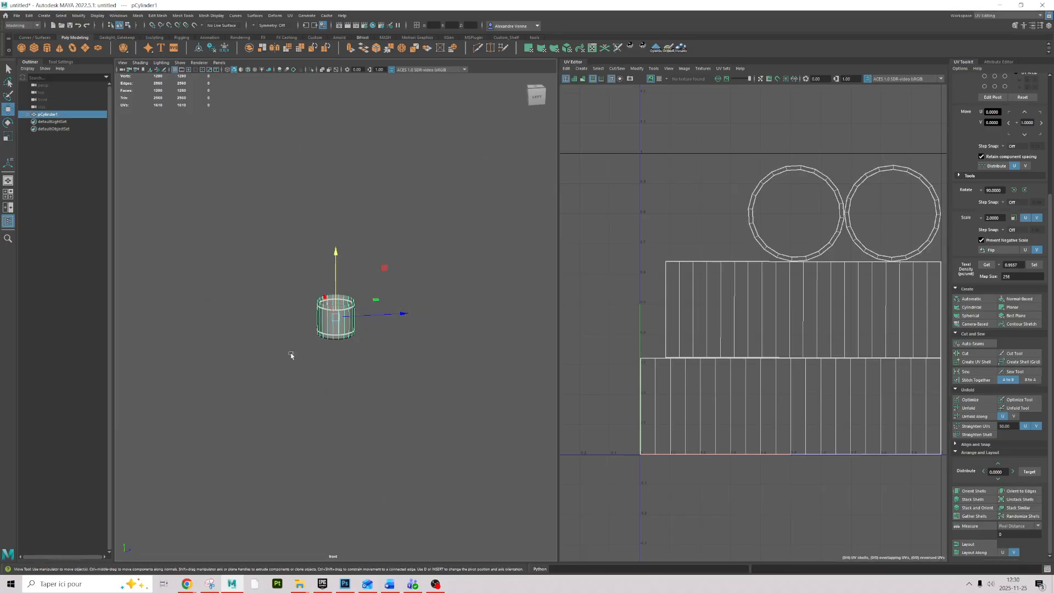
{"action": "scroll", "coordinate": [322, 323], "scroll_direction": "up", "scroll_amount": 14}
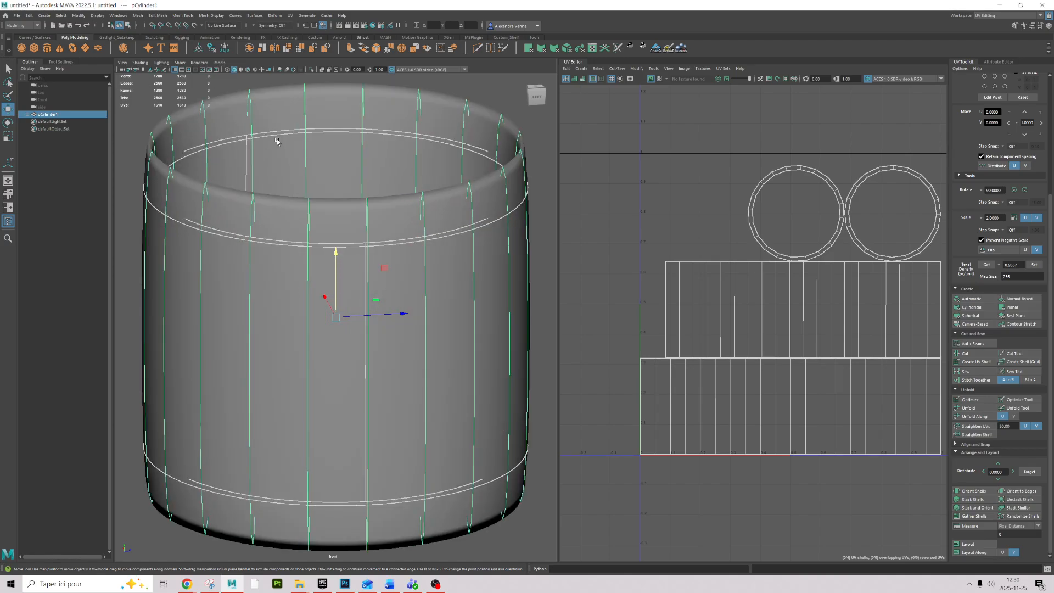
{"action": "scroll", "coordinate": [264, 214], "scroll_direction": "up", "scroll_amount": 2}
{"action": "scroll", "coordinate": [271, 348], "scroll_direction": "down", "scroll_amount": 8}
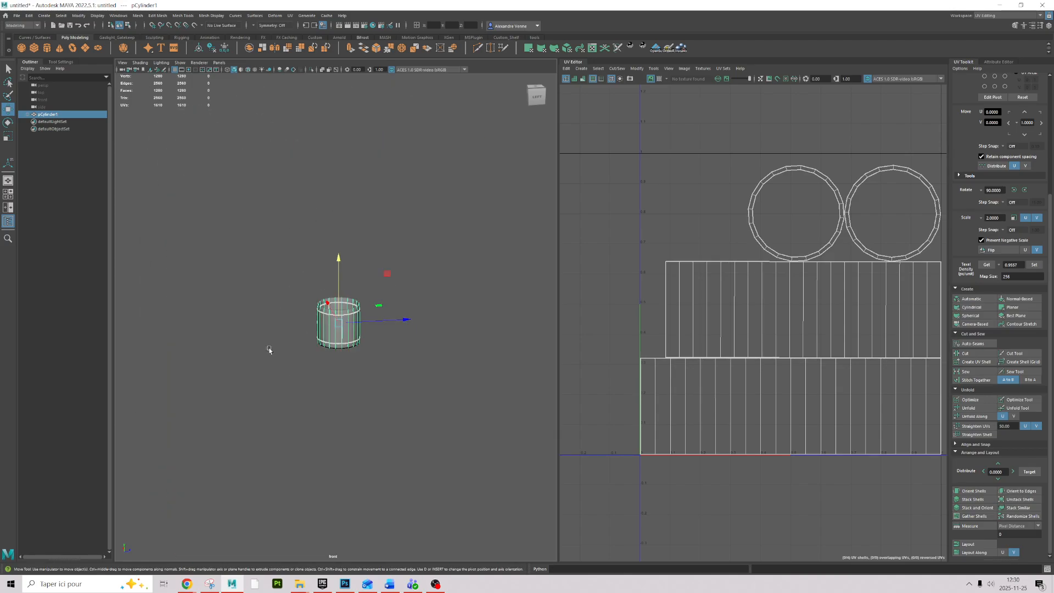
{"action": "scroll", "coordinate": [306, 307], "scroll_direction": "up", "scroll_amount": 2}
{"action": "scroll", "coordinate": [249, 283], "scroll_direction": "up", "scroll_amount": 5}
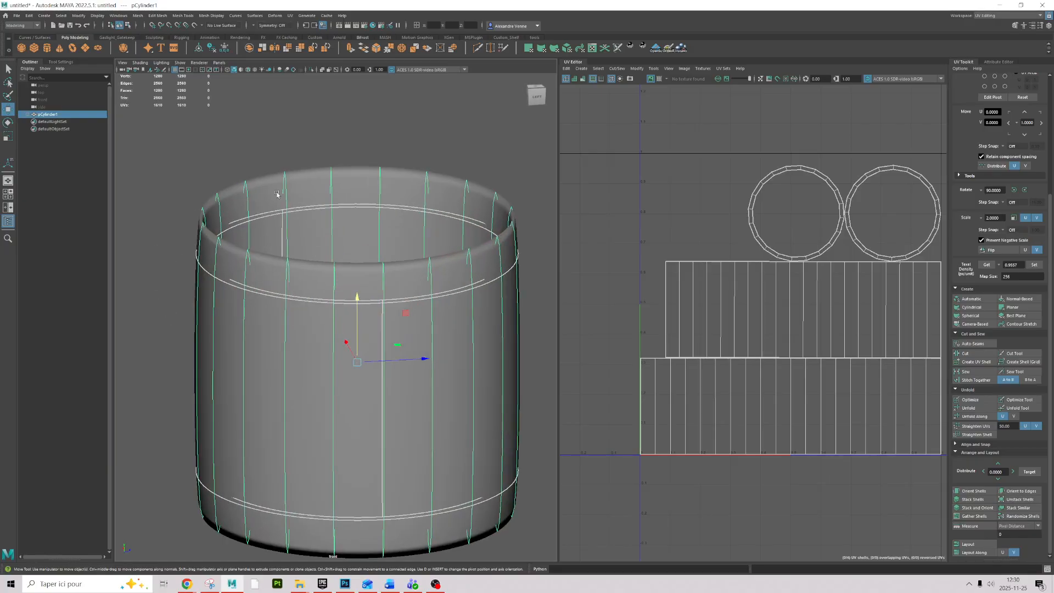
Show the checker map on the smoothed cylinder, examine the pattern near both ends, and turn smooth mesh preview off
{"action": "left_click", "coordinate": [659, 78]}
{"action": "left_click_drag", "start_coordinate": [258, 227], "coordinate": [426, 196], "text": "alt"}
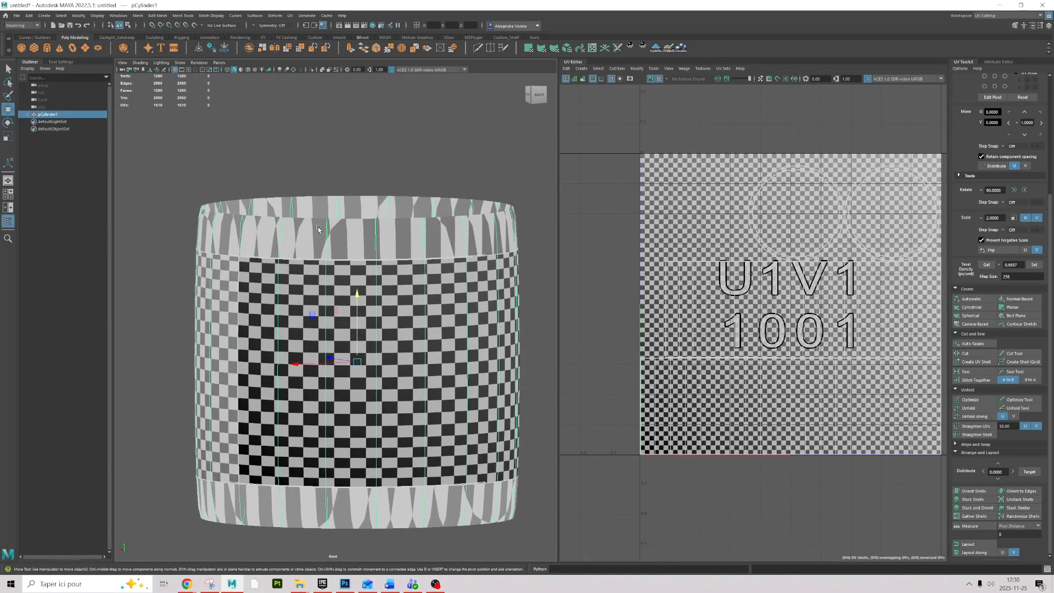
{"action": "left_click_drag", "start_coordinate": [309, 244], "coordinate": [254, 230], "text": "alt"}
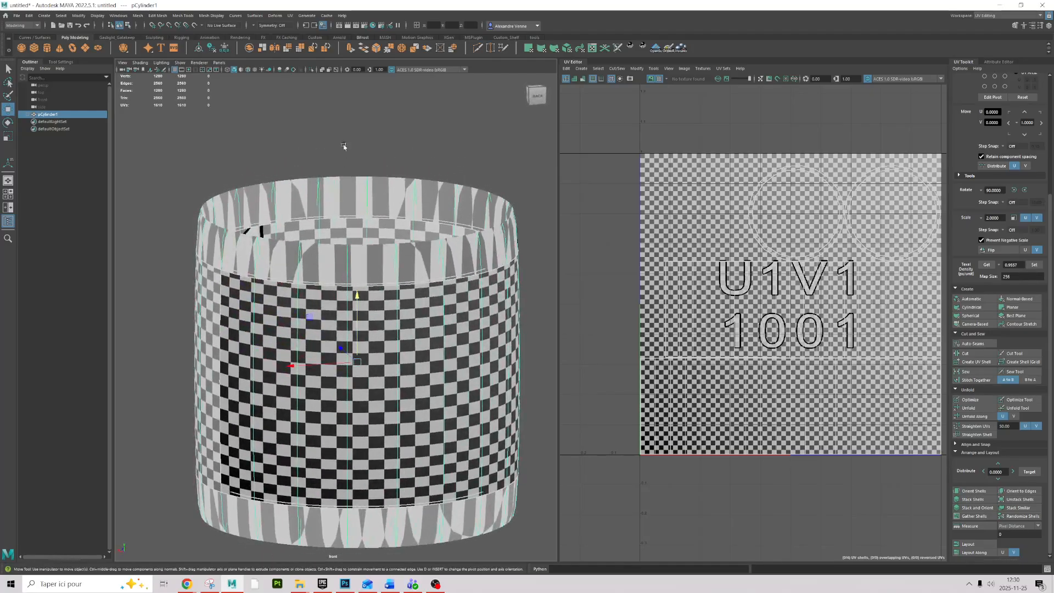
{"action": "key", "text": "1"}
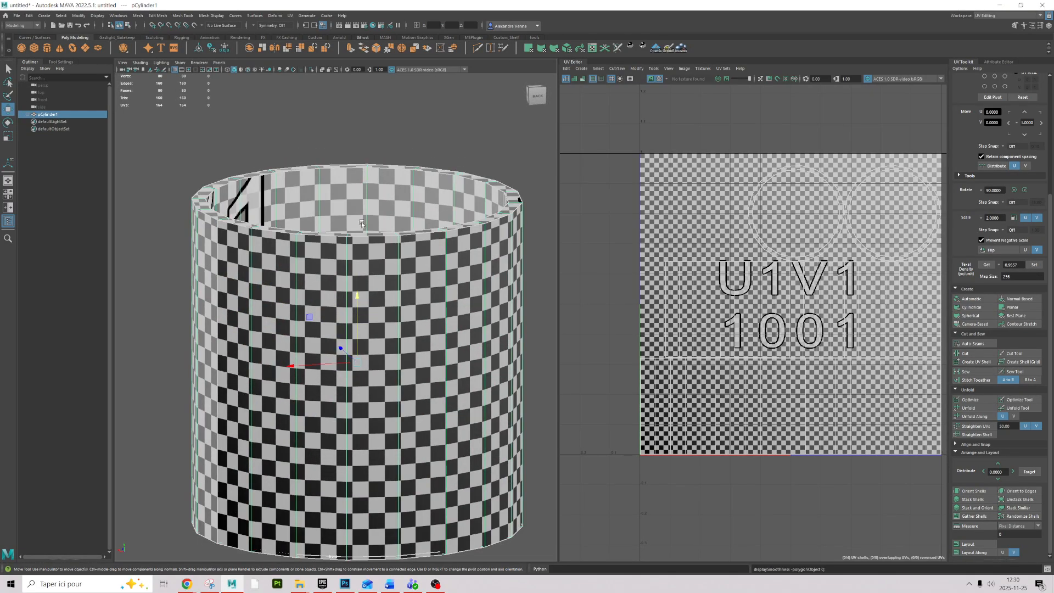
Bevel the inner and outer edge loops of the cylinder's top rim with a reduced fraction and Chamfer off
{"action": "scroll", "coordinate": [361, 222], "scroll_direction": "up", "scroll_amount": 4}
{"action": "key", "text": "F10"}
{"action": "scroll", "coordinate": [124, 147], "scroll_direction": "down", "scroll_amount": 5}
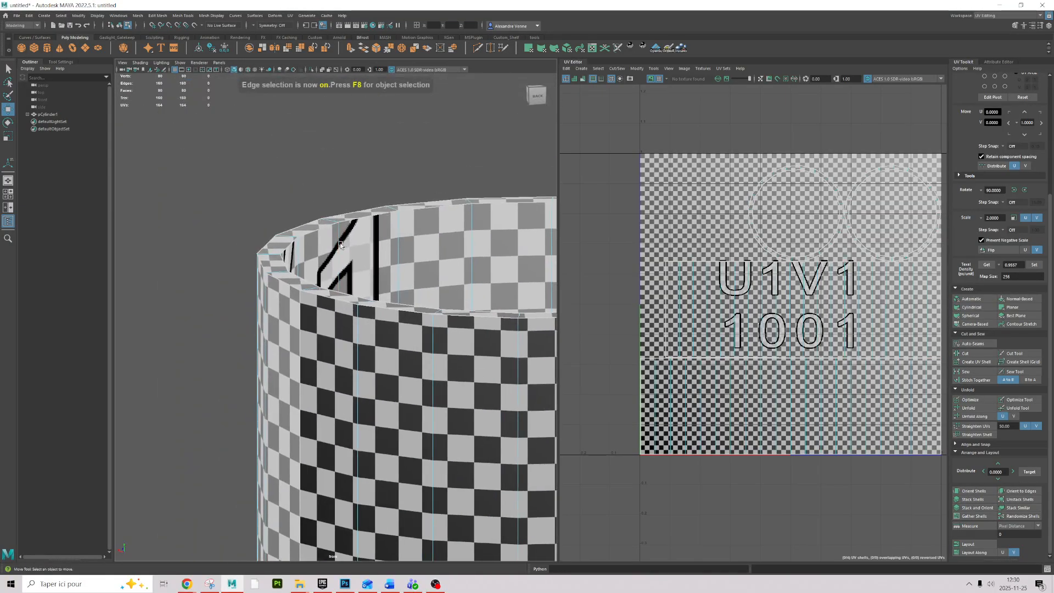
{"action": "double_click", "coordinate": [301, 227]}
{"action": "double_click", "coordinate": [301, 227], "text": "shift"}
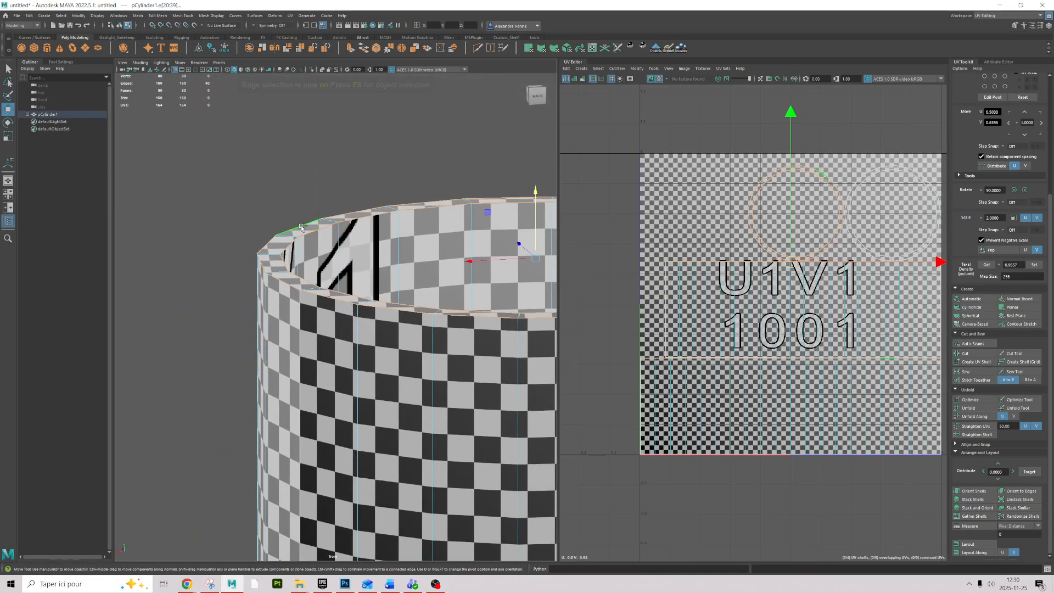
{"action": "scroll", "coordinate": [249, 278], "scroll_direction": "up", "scroll_amount": 5}
{"action": "middle_click_drag", "start_coordinate": [242, 223], "coordinate": [332, 290], "text": "alt"}
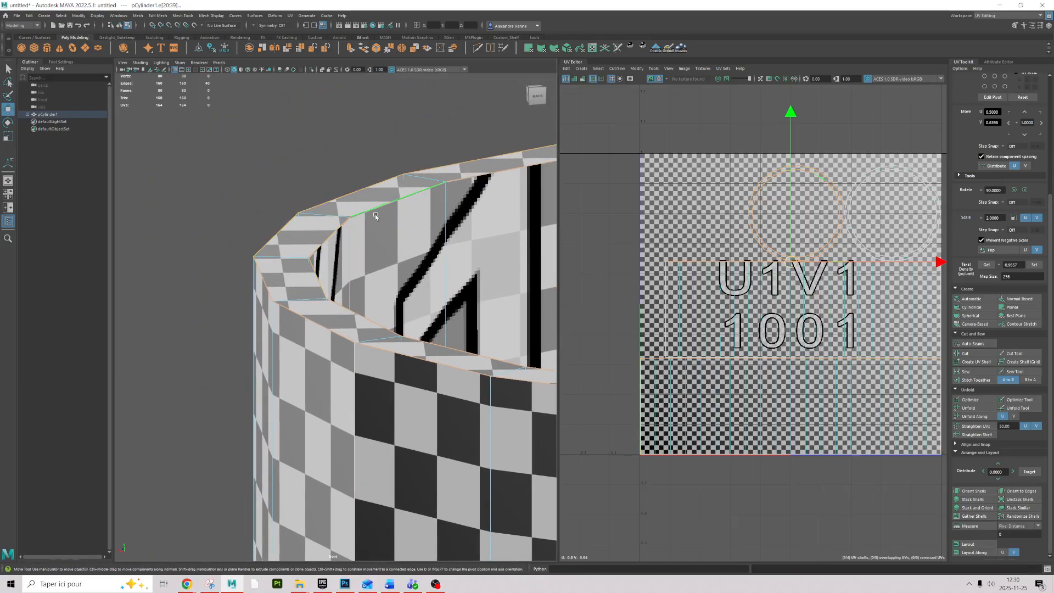
{"action": "left_click", "coordinate": [376, 47]}
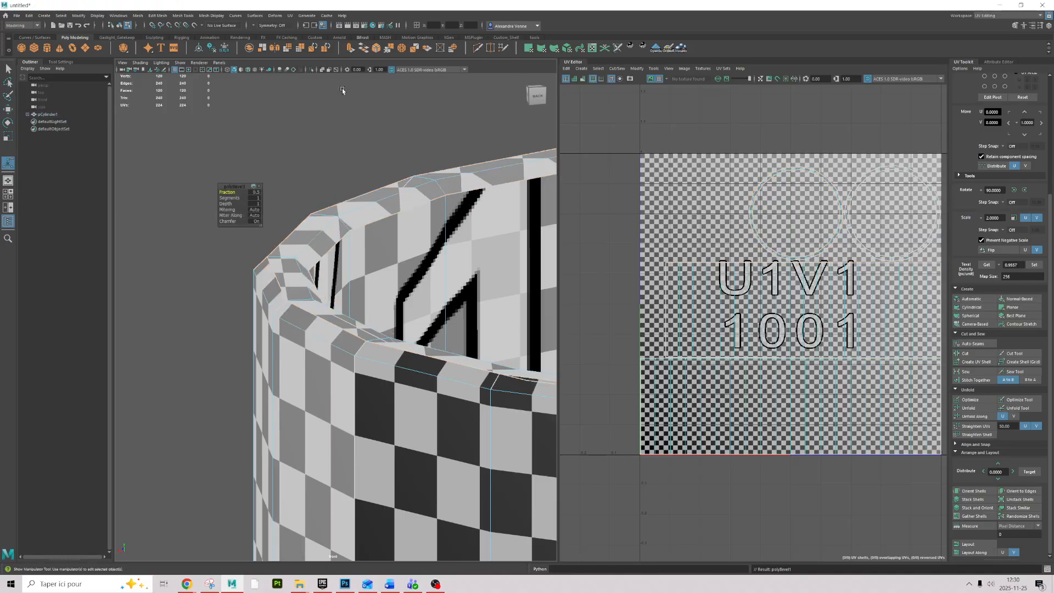
{"action": "left_click", "coordinate": [254, 221]}
{"action": "scroll", "coordinate": [256, 311], "scroll_direction": "up", "scroll_amount": 3}
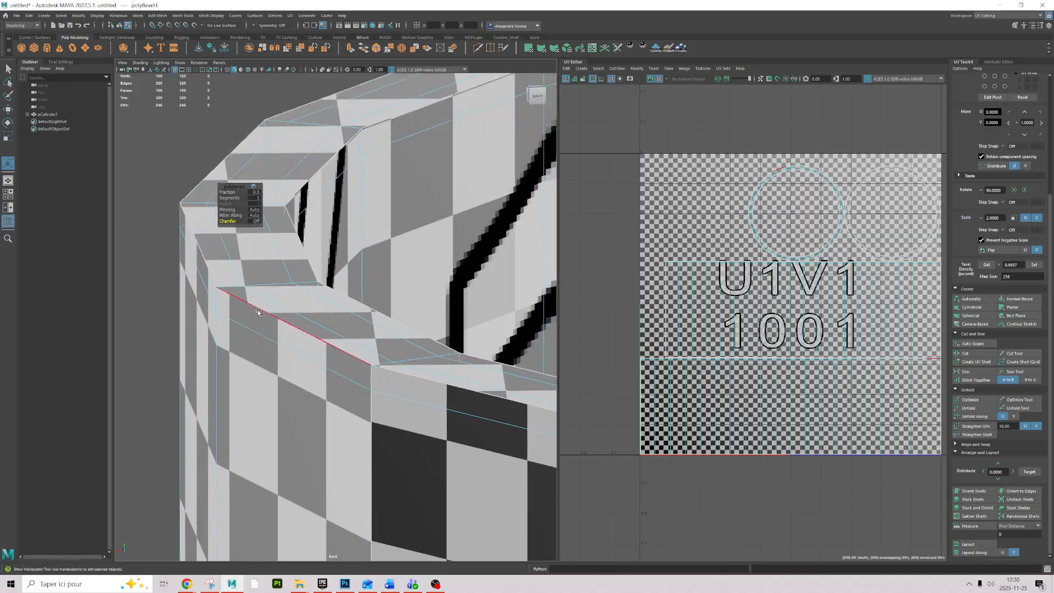
{"action": "scroll", "coordinate": [257, 311], "scroll_direction": "up", "scroll_amount": 1}
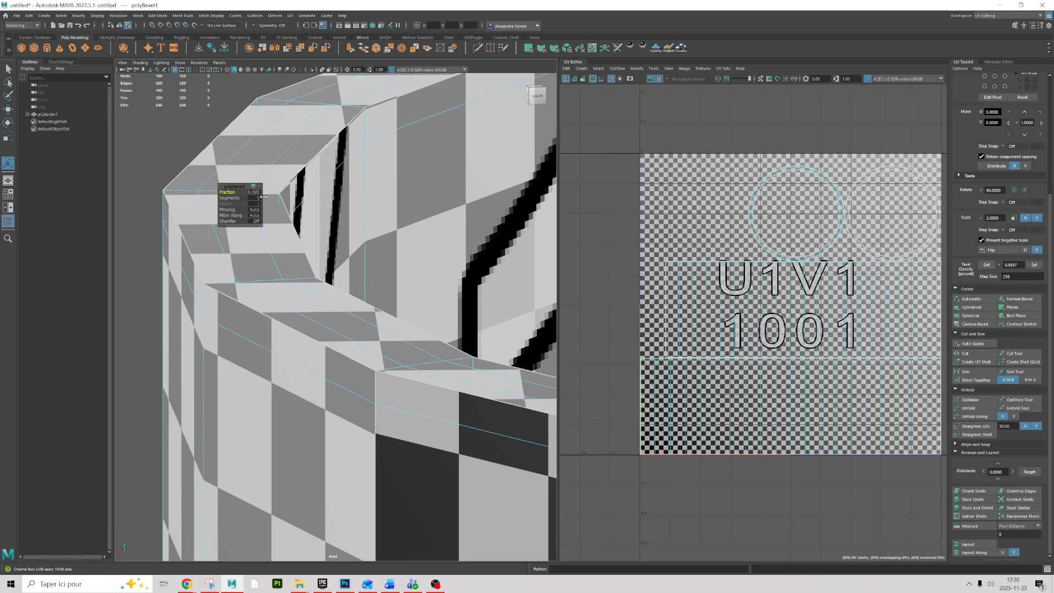
{"action": "key", "text": "q"}
{"action": "key", "text": "F8"}
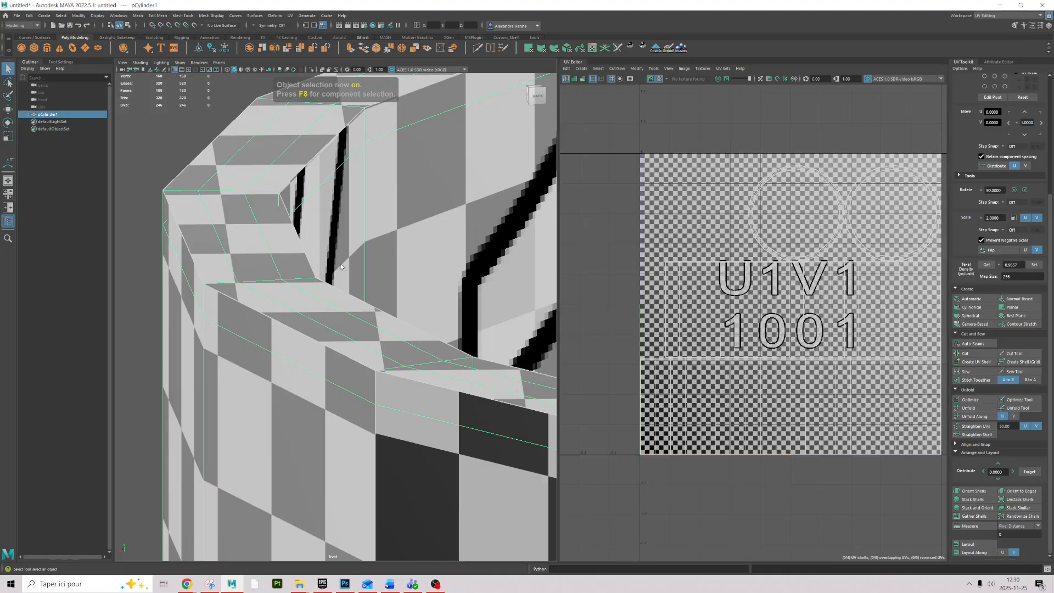
Select all faces of the cylinder in the UV view, unfold their UVs and lay out the shells
{"action": "scroll", "coordinate": [388, 362], "scroll_direction": "down", "scroll_amount": 10}
{"action": "scroll", "coordinate": [388, 363], "scroll_direction": "up", "scroll_amount": 8}
{"action": "scroll", "coordinate": [369, 366], "scroll_direction": "up", "scroll_amount": 6}
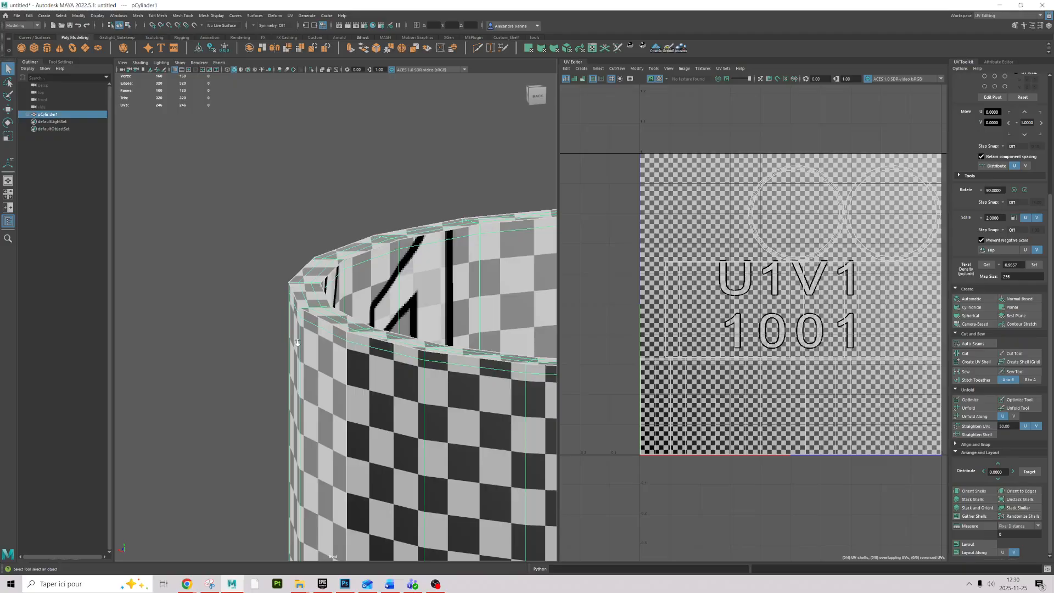
{"action": "left_click_drag", "start_coordinate": [248, 300], "coordinate": [296, 312], "text": "alt"}
{"action": "scroll", "coordinate": [296, 278], "scroll_direction": "down", "scroll_amount": 10}
{"action": "scroll", "coordinate": [296, 313], "scroll_direction": "up", "scroll_amount": 6}
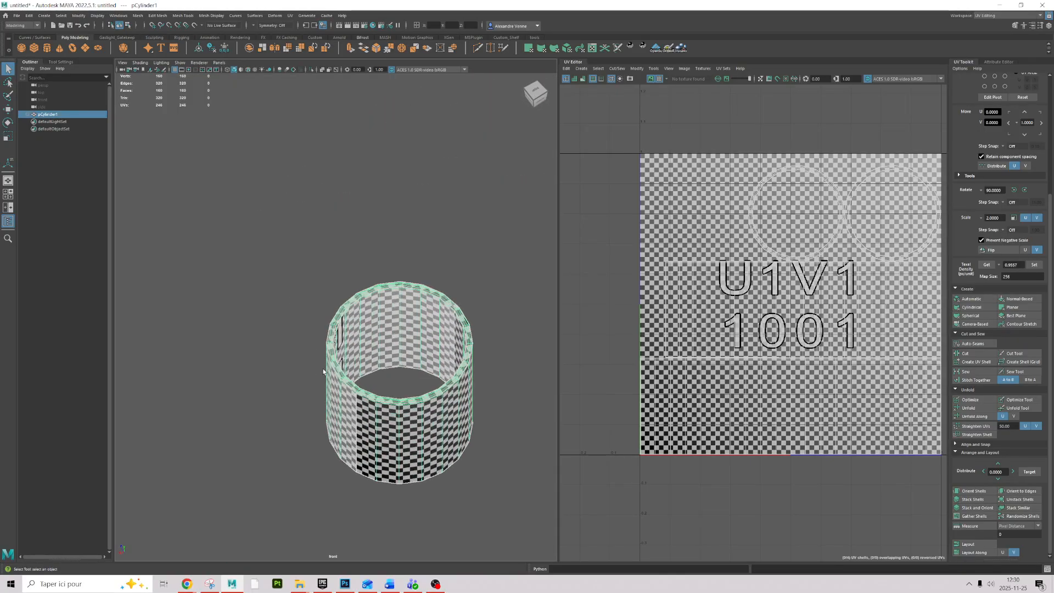
{"action": "scroll", "coordinate": [695, 292], "scroll_direction": "down", "scroll_amount": 6}
{"action": "key", "text": "F11"}
{"action": "left_click_drag", "start_coordinate": [677, 236], "coordinate": [791, 365]}
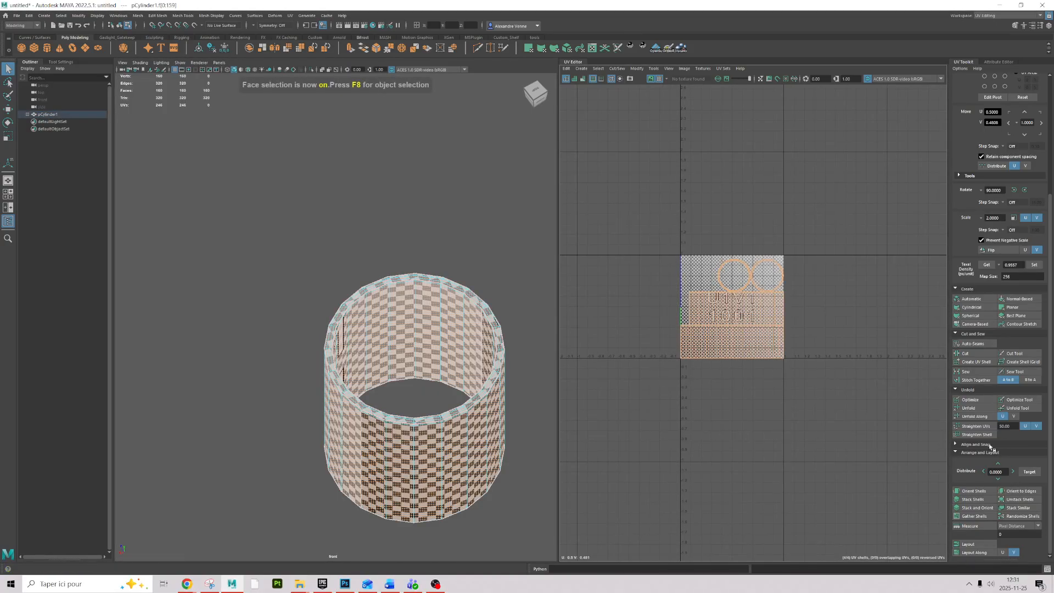
{"action": "left_click", "coordinate": [968, 408]}
{"action": "scroll", "coordinate": [678, 361], "scroll_direction": "up", "scroll_amount": 5}
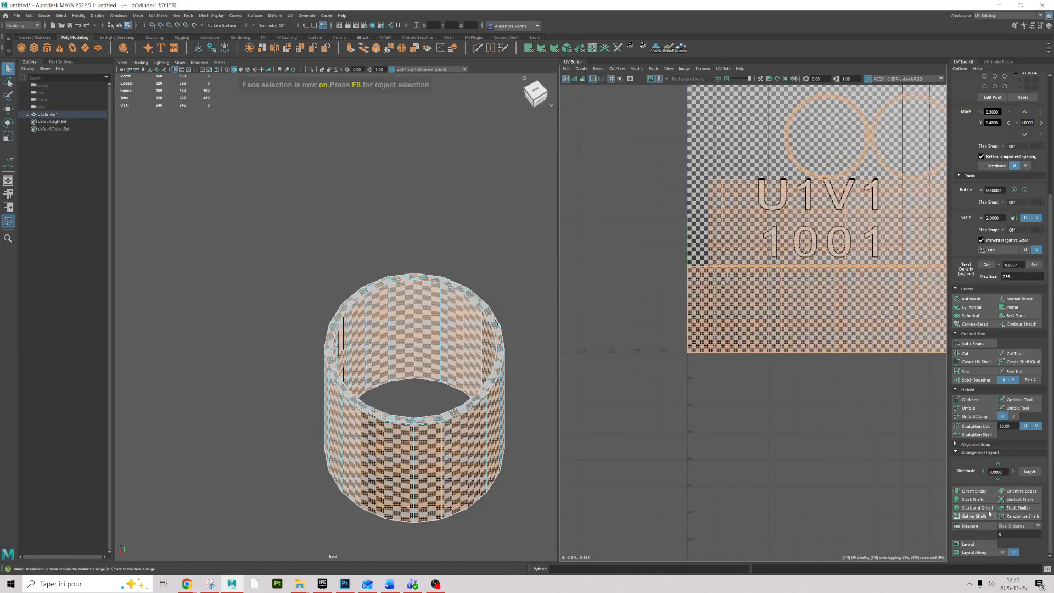
{"action": "left_click", "coordinate": [968, 544]}
Turn on smooth mesh preview and return to object selection to view the unfolded checker pattern on the cylinder
{"action": "scroll", "coordinate": [367, 351], "scroll_direction": "up", "scroll_amount": 5}
{"action": "left_click_drag", "start_coordinate": [366, 352], "coordinate": [370, 274], "text": "alt"}
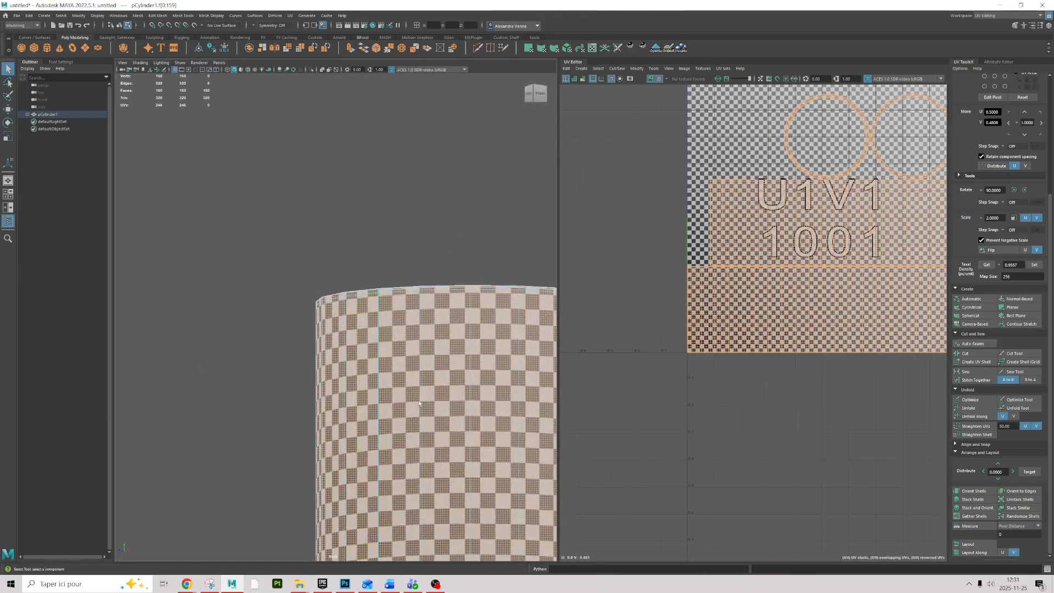
{"action": "middle_click_drag", "start_coordinate": [472, 340], "coordinate": [214, 284], "text": "alt"}
{"action": "left_click_drag", "start_coordinate": [311, 277], "coordinate": [275, 324], "text": "alt"}
{"action": "middle_click_drag", "start_coordinate": [231, 275], "coordinate": [367, 320], "text": "alt"}
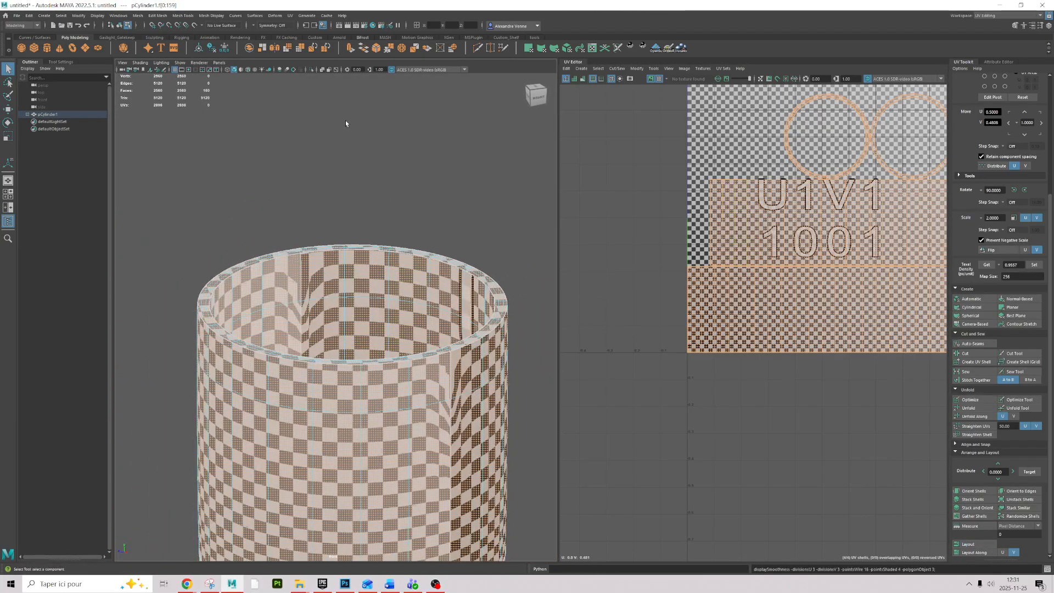
{"action": "left_click", "coordinate": [345, 120]}
{"action": "key", "text": "F8"}
{"action": "scroll", "coordinate": [300, 305], "scroll_direction": "up", "scroll_amount": 3}
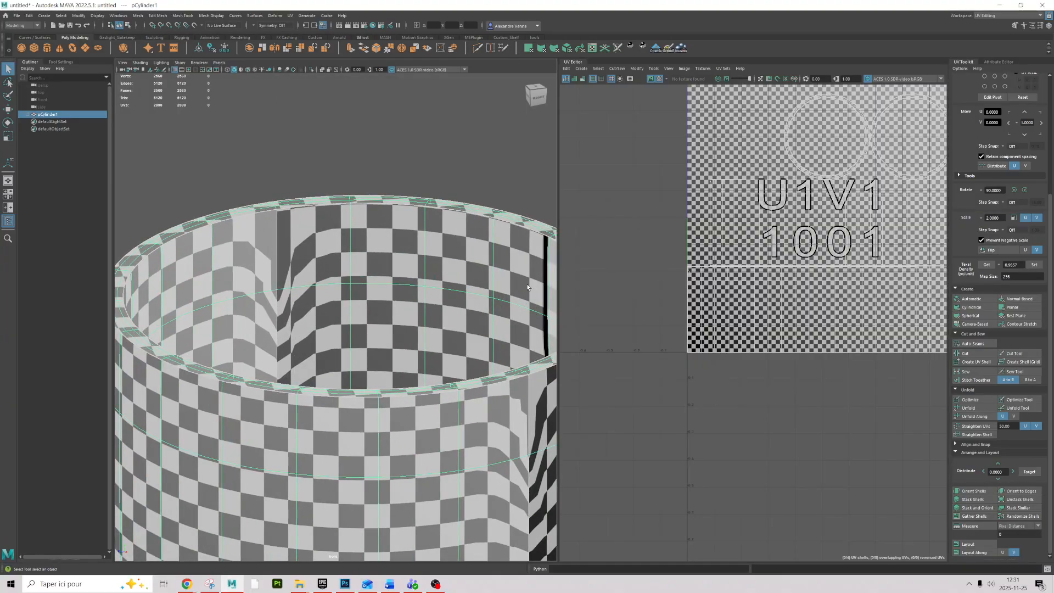
Examine the checker pattern along the smoothed cylinder's bevelled top rim and compare it with the unbevelled bottom end
{"action": "middle_click_drag", "start_coordinate": [307, 294], "coordinate": [447, 291], "text": "alt"}
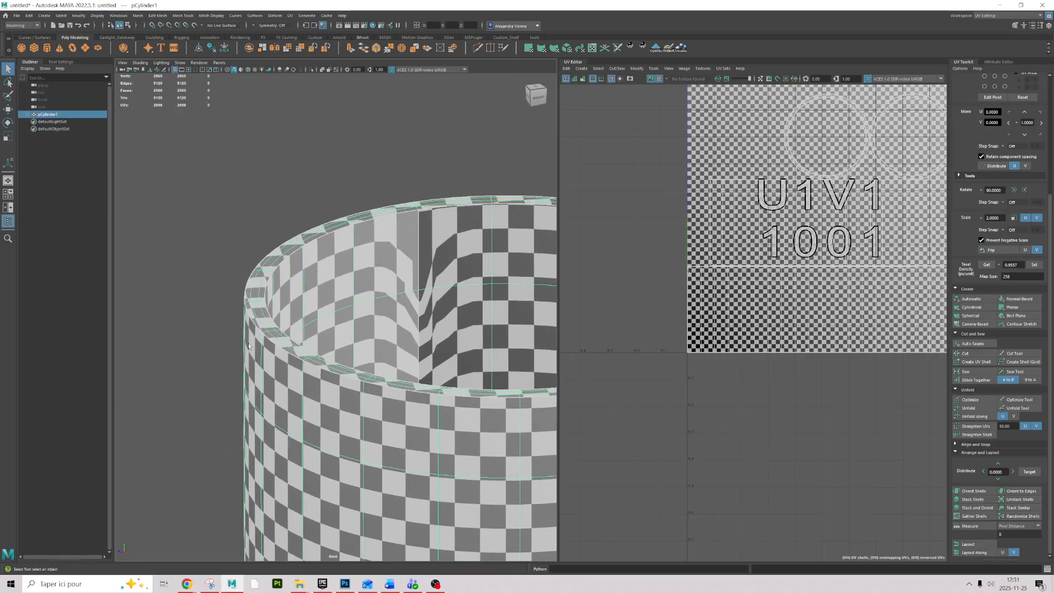
{"action": "scroll", "coordinate": [185, 315], "scroll_direction": "up", "scroll_amount": 6}
{"action": "middle_click_drag", "start_coordinate": [184, 315], "coordinate": [267, 252], "text": "alt"}
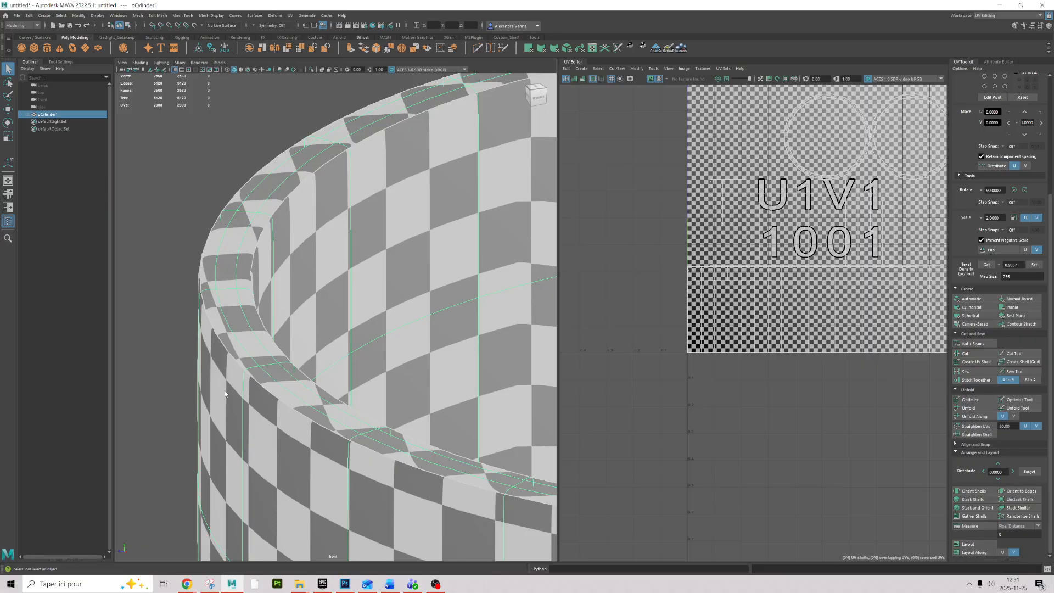
{"action": "scroll", "coordinate": [225, 370], "scroll_direction": "down", "scroll_amount": 15}
{"action": "scroll", "coordinate": [294, 360], "scroll_direction": "up", "scroll_amount": 10}
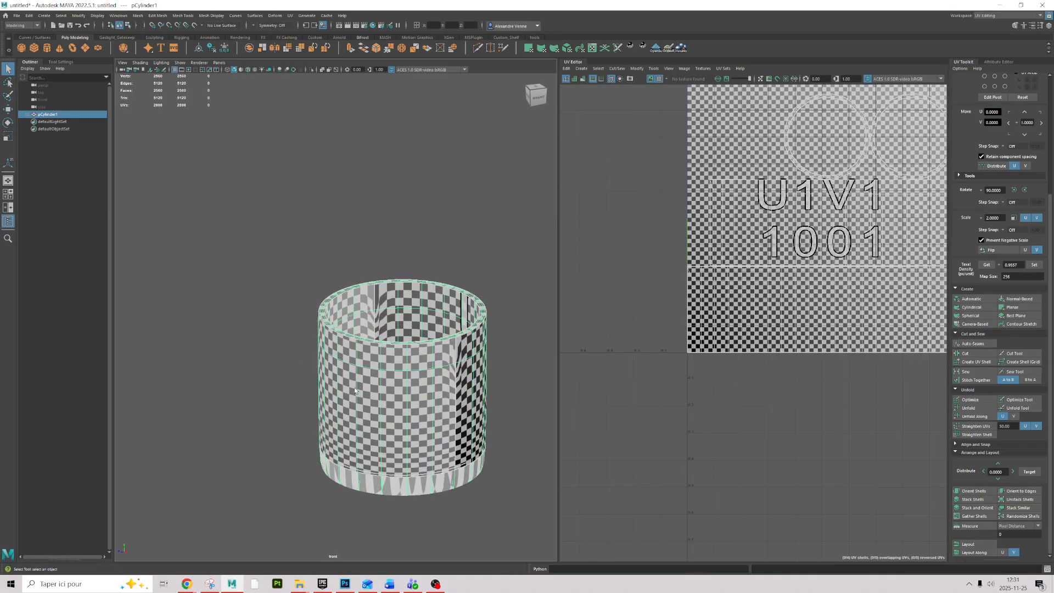
{"action": "middle_click_drag", "start_coordinate": [352, 467], "coordinate": [331, 347], "text": "alt"}
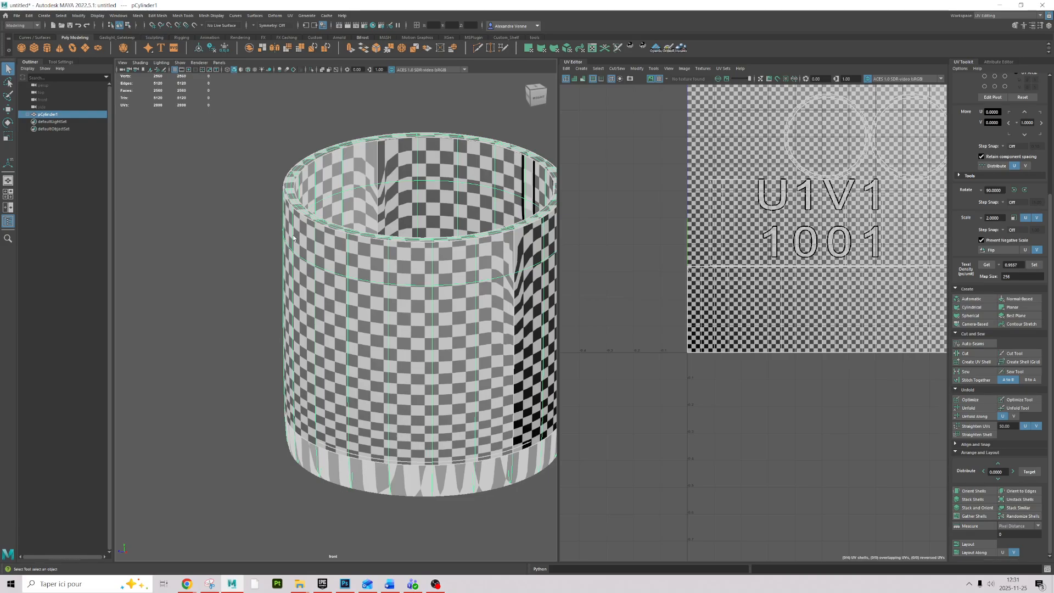
{"action": "scroll", "coordinate": [307, 226], "scroll_direction": "up", "scroll_amount": 10}
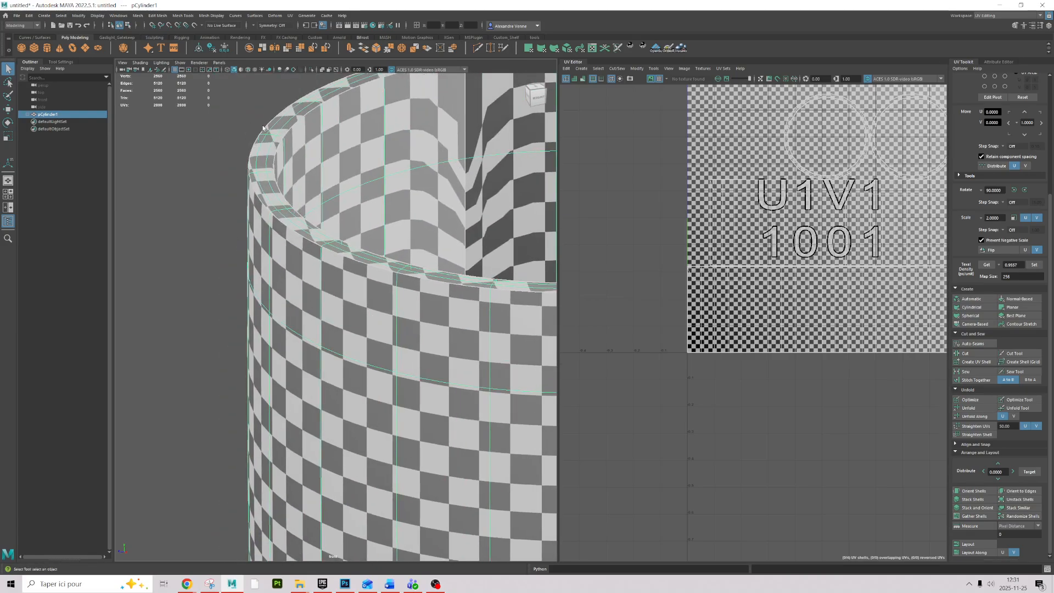
{"action": "middle_click_drag", "start_coordinate": [278, 176], "coordinate": [307, 313], "text": "alt"}
Compare the bevelled rim's checker pattern with smooth mesh preview off and on, ending with the preview off
{"action": "key", "text": "1"}
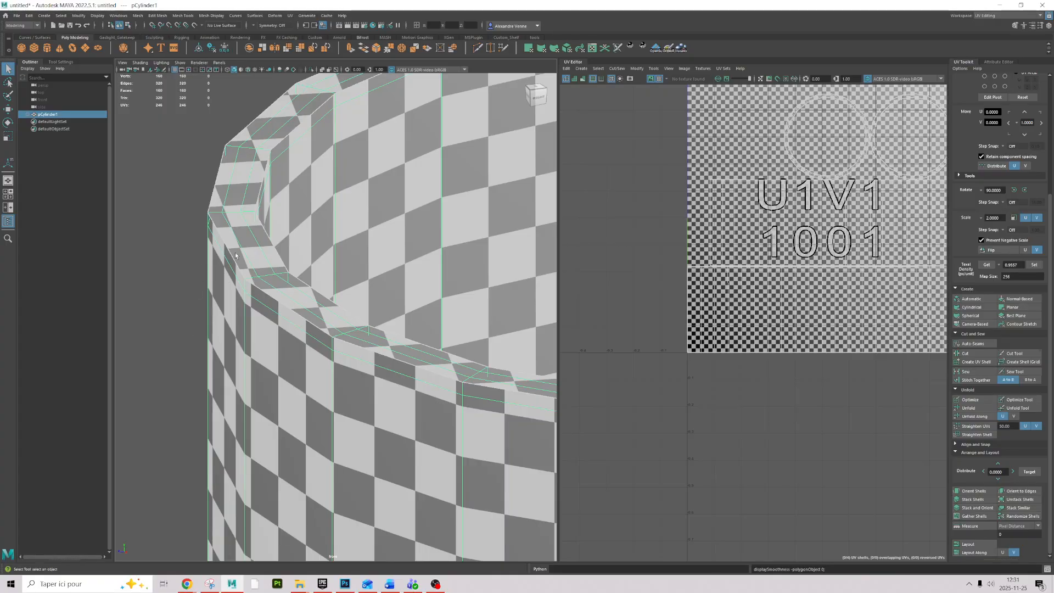
{"action": "key", "text": "3"}
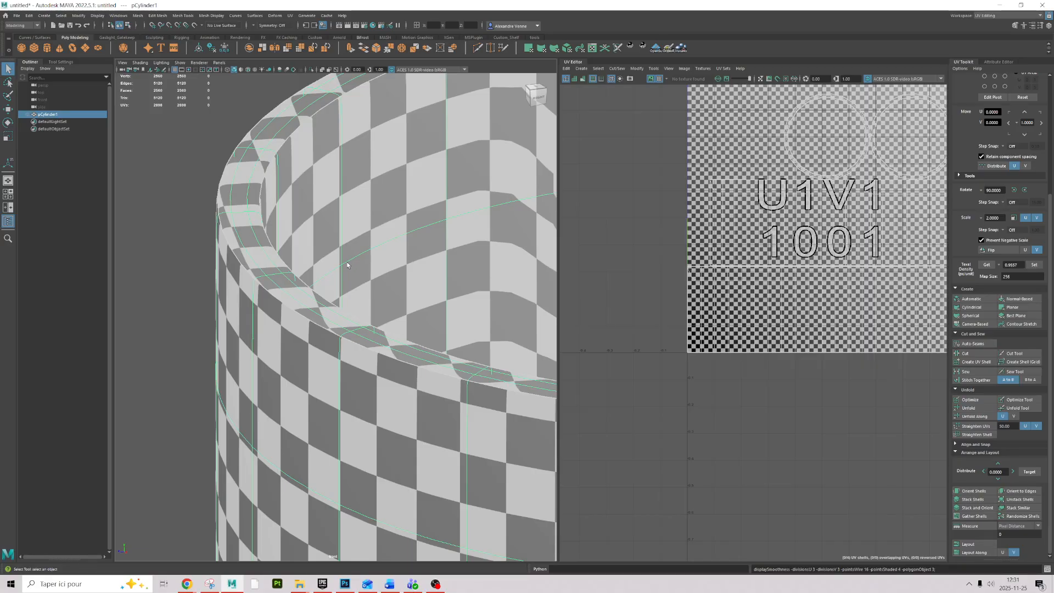
{"action": "key", "text": "1"}
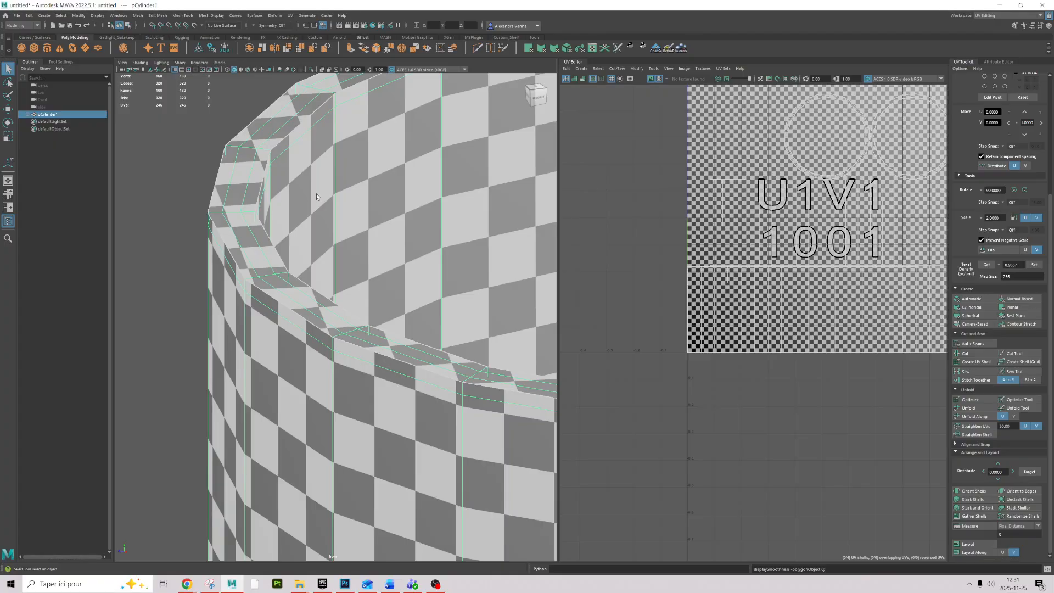
Turn on the cylinder's smooth mesh preview and set its OpenSubdiv UV Boundary Smoothing to Preserve Edges and Corners
{"action": "middle_click_drag", "start_coordinate": [316, 194], "coordinate": [133, 269], "text": "alt"}
{"action": "right_click_drag", "start_coordinate": [428, 236], "coordinate": [451, 228], "text": "alt"}
{"action": "middle_click_drag", "start_coordinate": [422, 268], "coordinate": [443, 313], "text": "alt"}
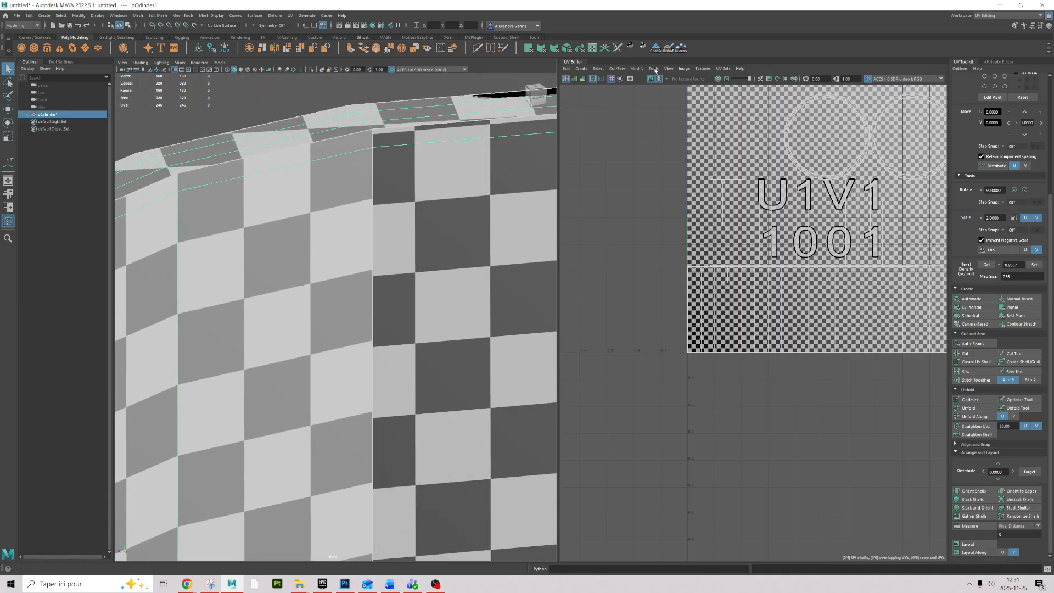
{"action": "left_click", "coordinate": [1014, 62]}
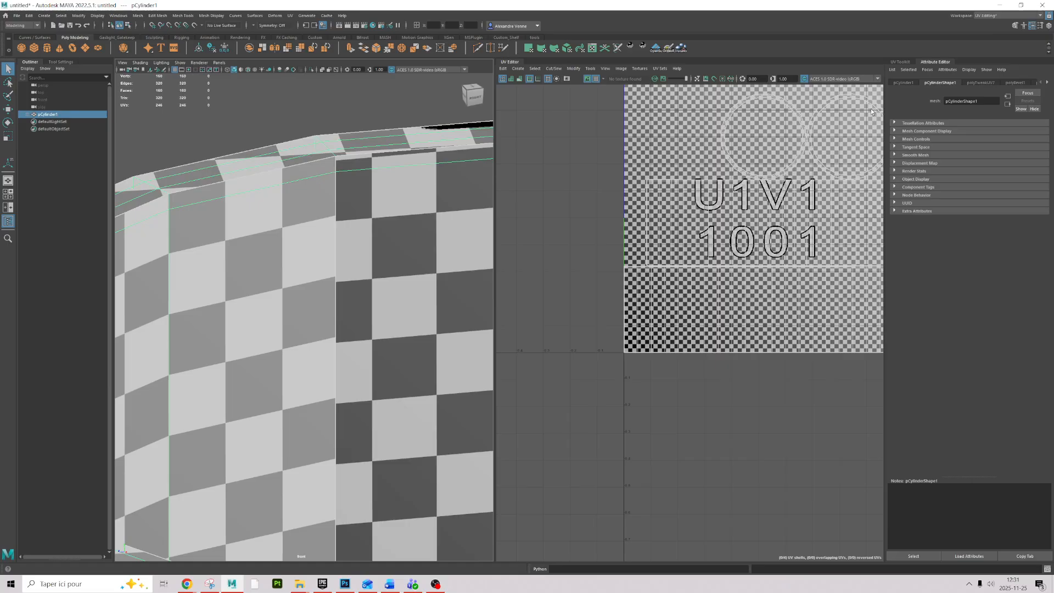
{"action": "left_click", "coordinate": [916, 155]}
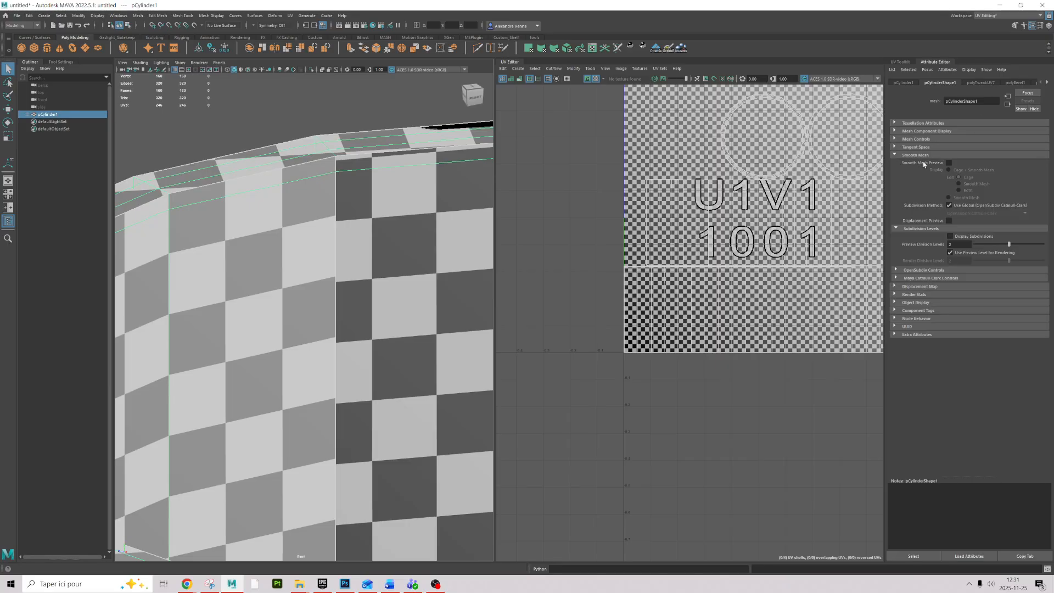
{"action": "left_click", "coordinate": [918, 271]}
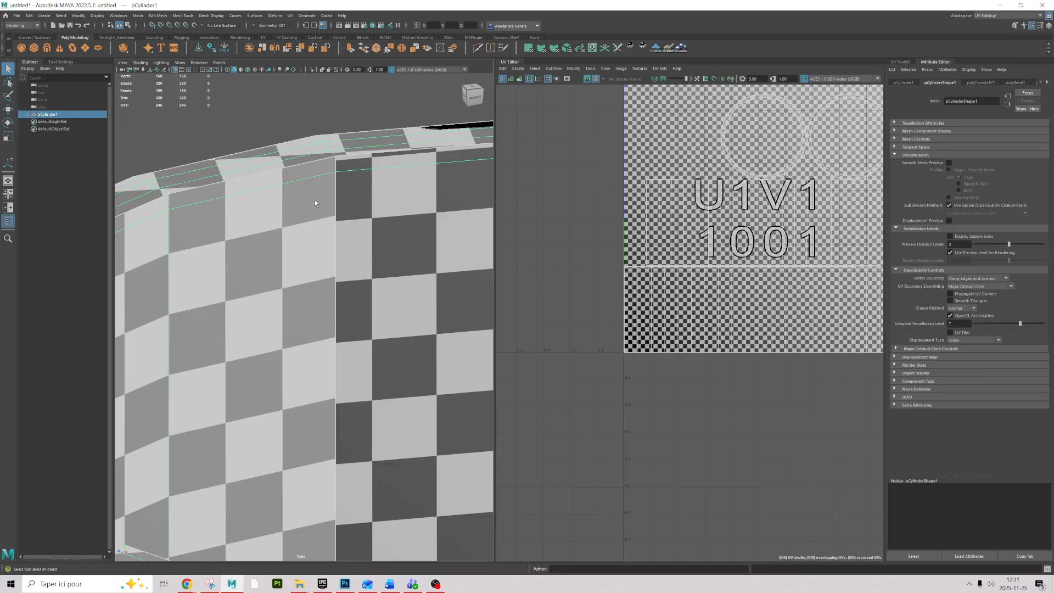
{"action": "key", "text": "3"}
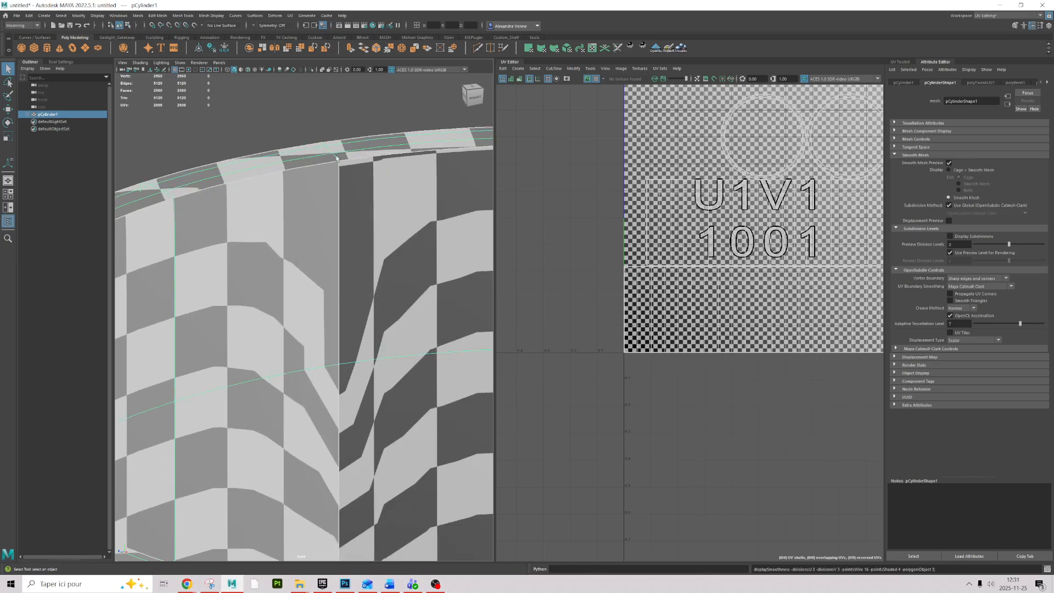
{"action": "left_click", "coordinate": [972, 286]}
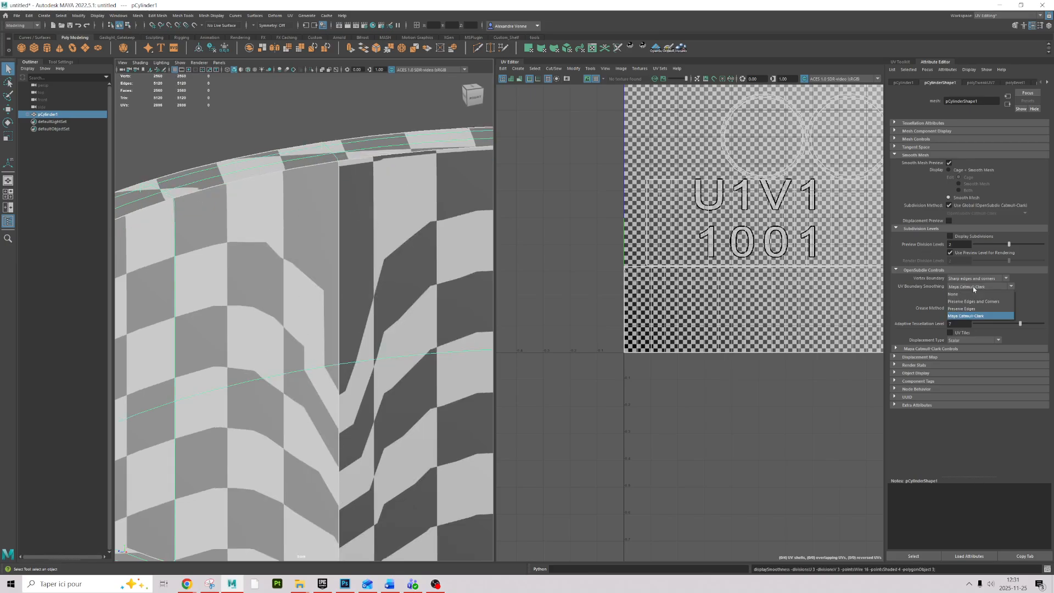
{"action": "left_click", "coordinate": [983, 301]}
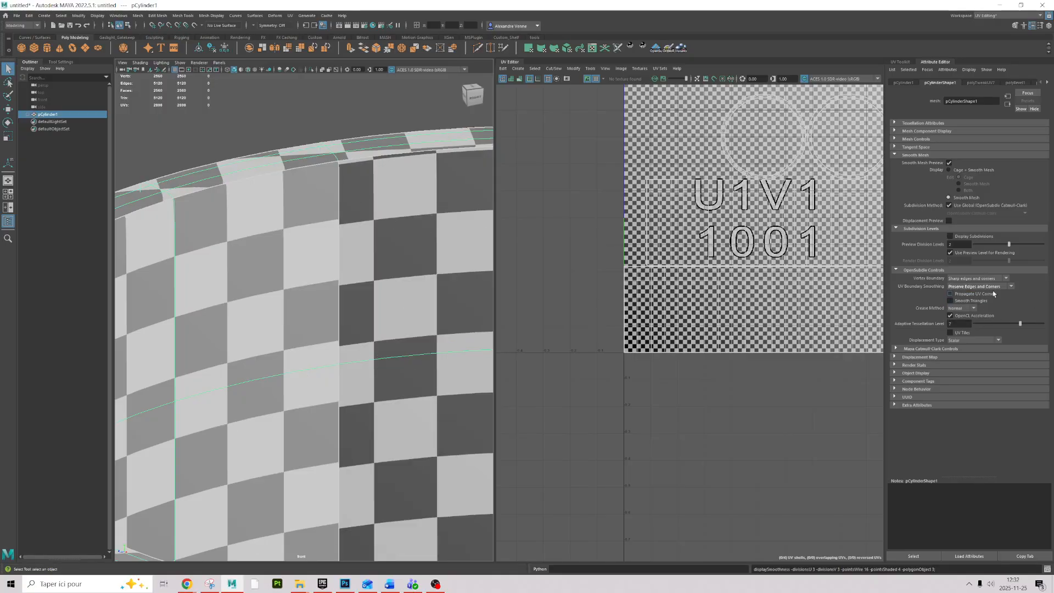
Examine the checker pattern on the smoothed cylinder, from the bevelled top rim and walls down to the unbevelled bottom end
{"action": "middle_click_drag", "start_coordinate": [330, 385], "coordinate": [360, 205], "text": "alt"}
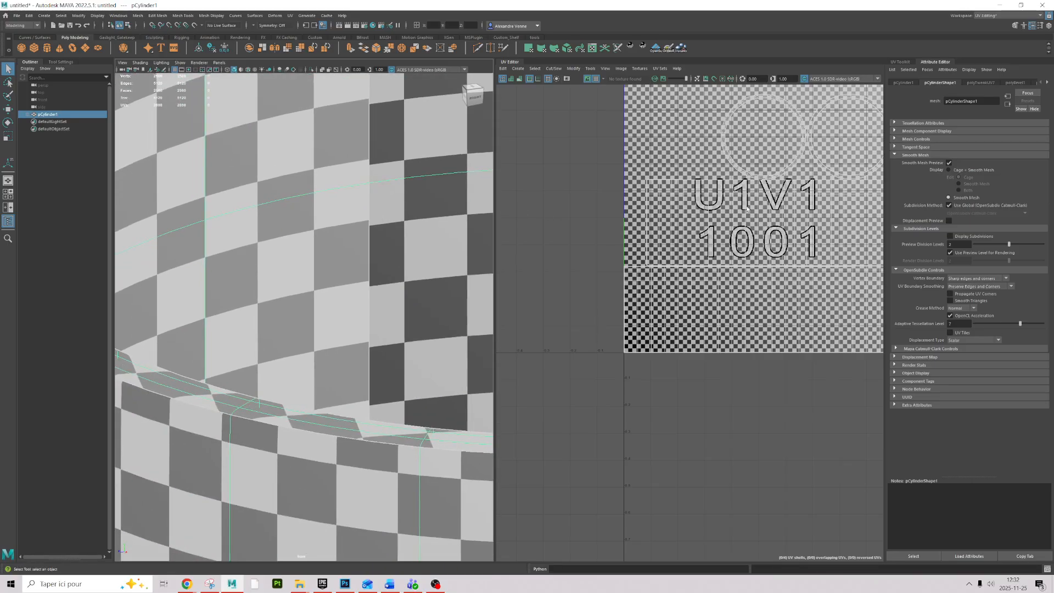
{"action": "left_click", "coordinate": [706, 213]}
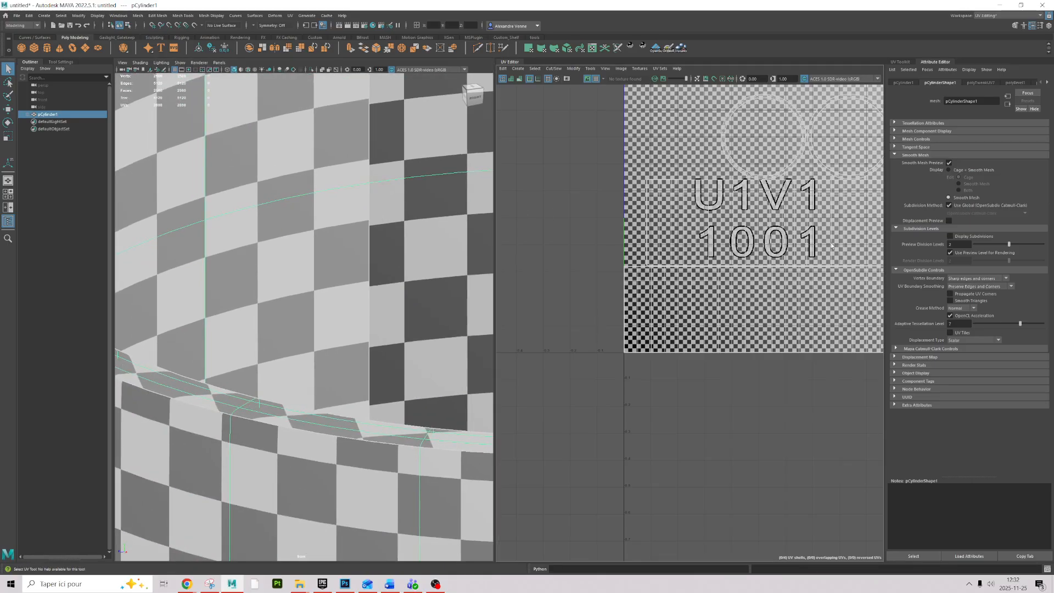
{"action": "scroll", "coordinate": [823, 244], "scroll_direction": "down", "scroll_amount": 2}
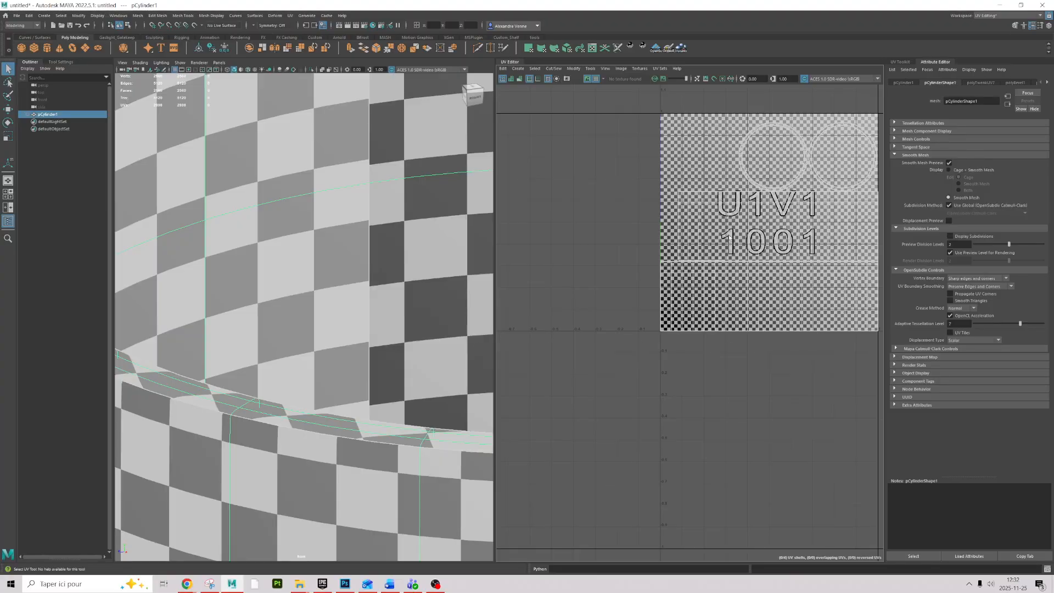
{"action": "scroll", "coordinate": [384, 308], "scroll_direction": "down", "scroll_amount": 8}
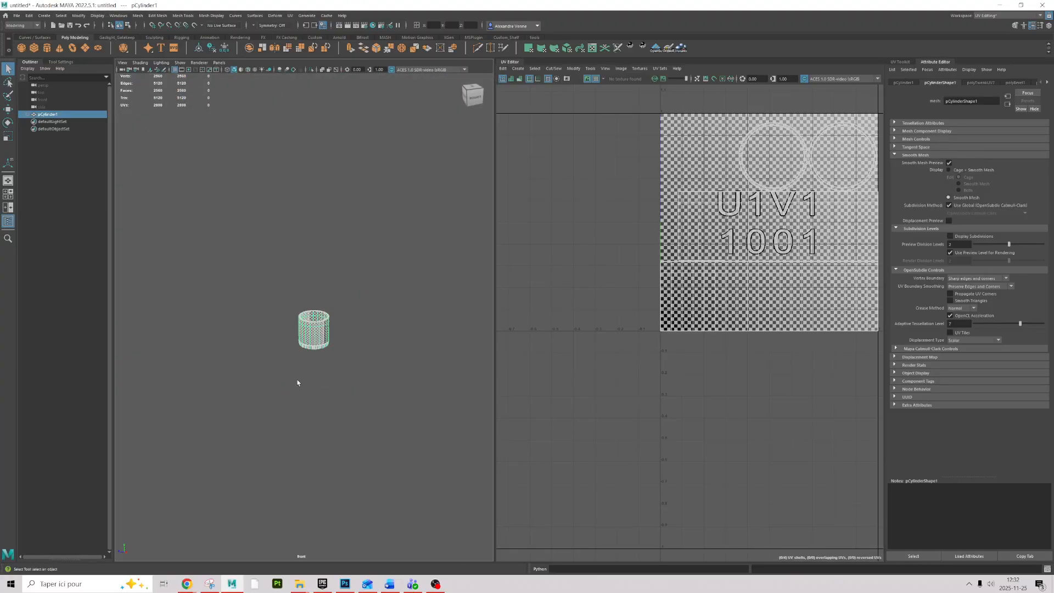
{"action": "scroll", "coordinate": [296, 384], "scroll_direction": "up", "scroll_amount": 6}
{"action": "scroll", "coordinate": [309, 416], "scroll_direction": "up", "scroll_amount": 5}
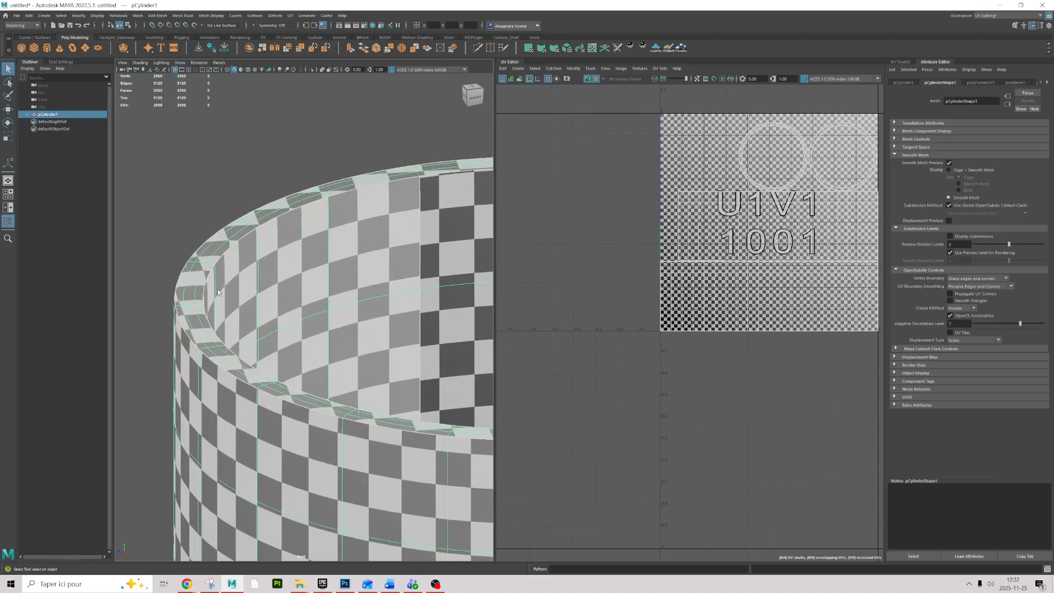
{"action": "left_click_drag", "start_coordinate": [340, 499], "coordinate": [337, 3], "text": "alt"}
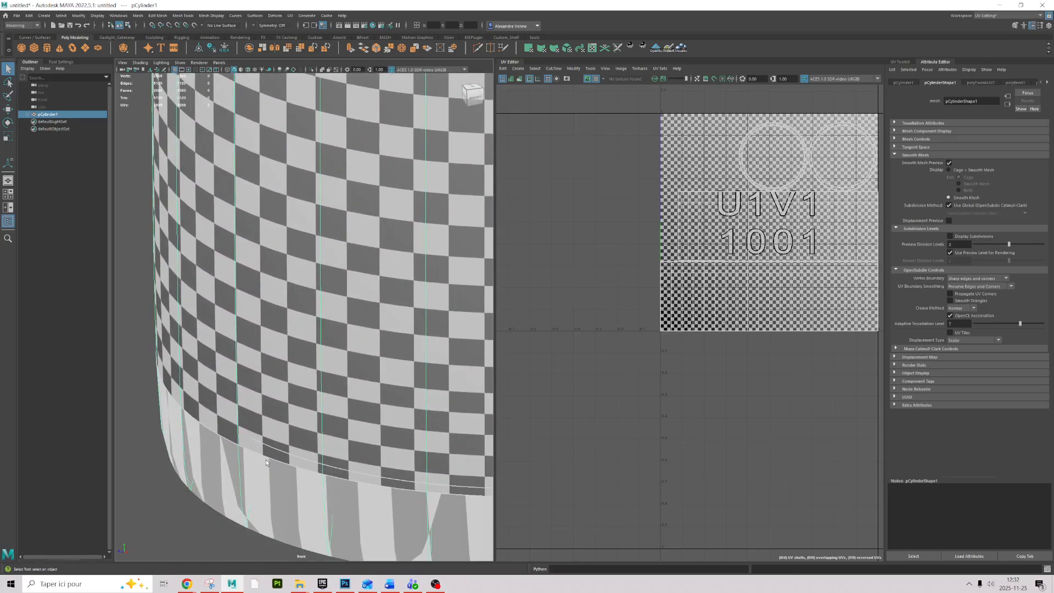
{"action": "left_click_drag", "start_coordinate": [246, 462], "coordinate": [265, 291], "text": "alt"}
{"action": "left_click_drag", "start_coordinate": [250, 371], "coordinate": [261, 299], "text": "alt"}
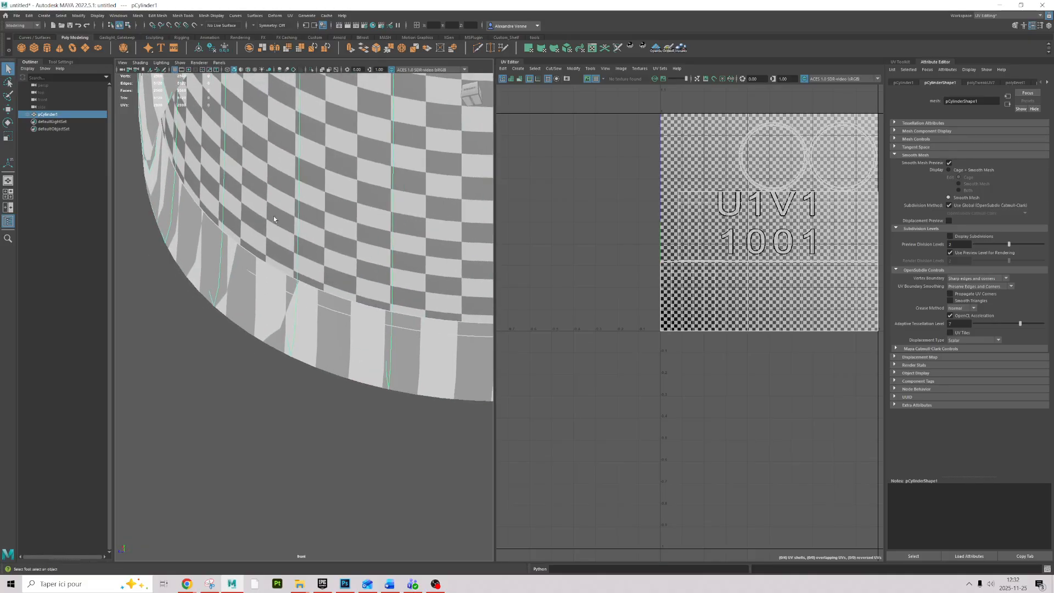
Compare the cylinder's unbevelled bottom end with smooth mesh preview off and on, ending with the whole object framed
{"action": "key", "text": "1"}
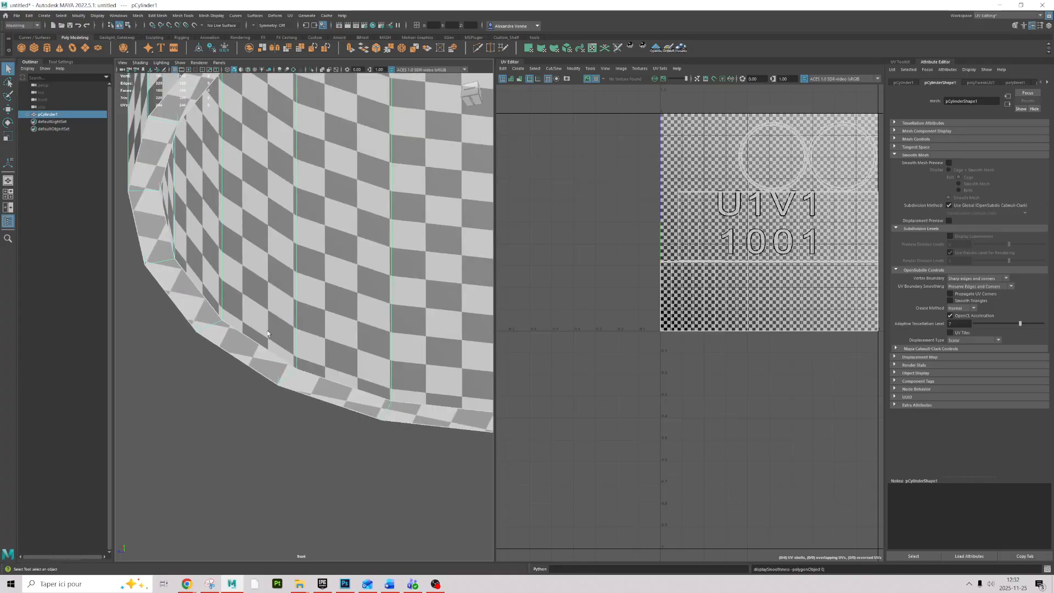
{"action": "key", "text": "3"}
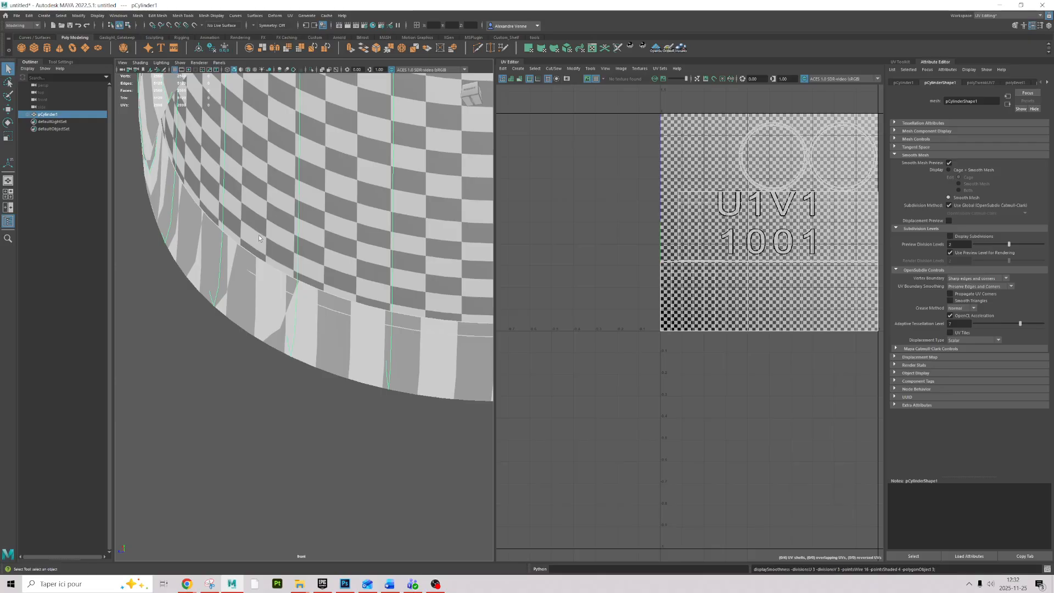
{"action": "left_click_drag", "start_coordinate": [259, 240], "coordinate": [229, 225], "text": "alt"}
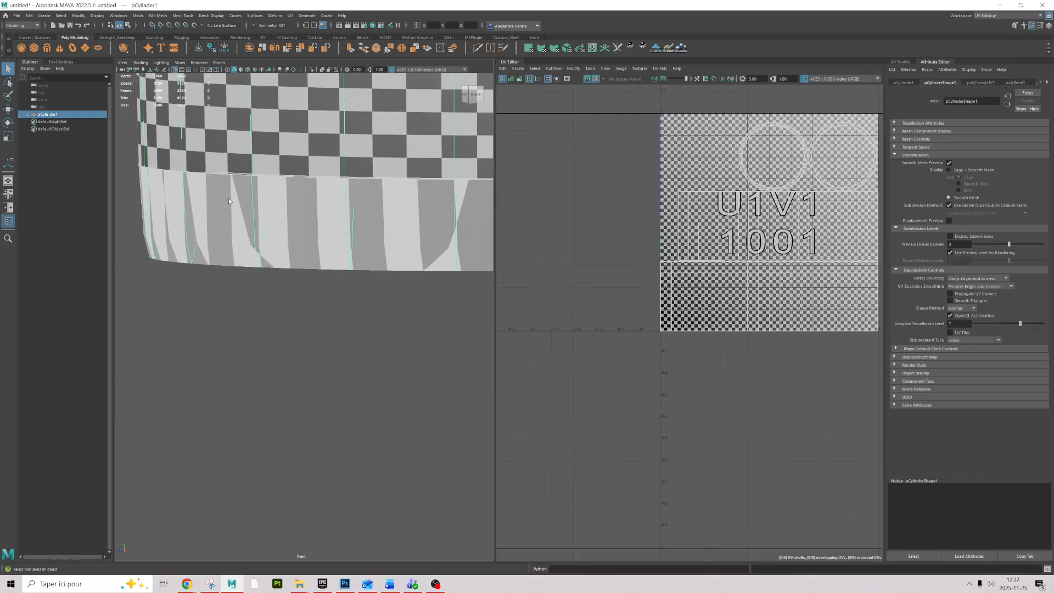
{"action": "middle_click_drag", "start_coordinate": [250, 233], "coordinate": [283, 327], "text": "alt"}
{"action": "scroll", "coordinate": [311, 346], "scroll_direction": "down", "scroll_amount": 15}
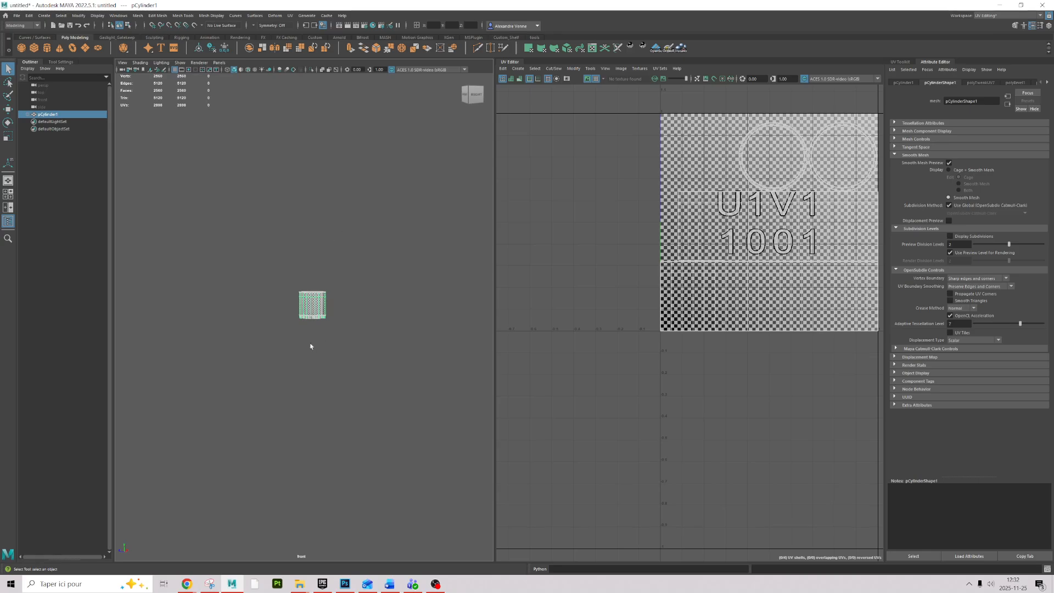
{"action": "scroll", "coordinate": [339, 282], "scroll_direction": "up", "scroll_amount": 10}
{"action": "key", "text": "f"}
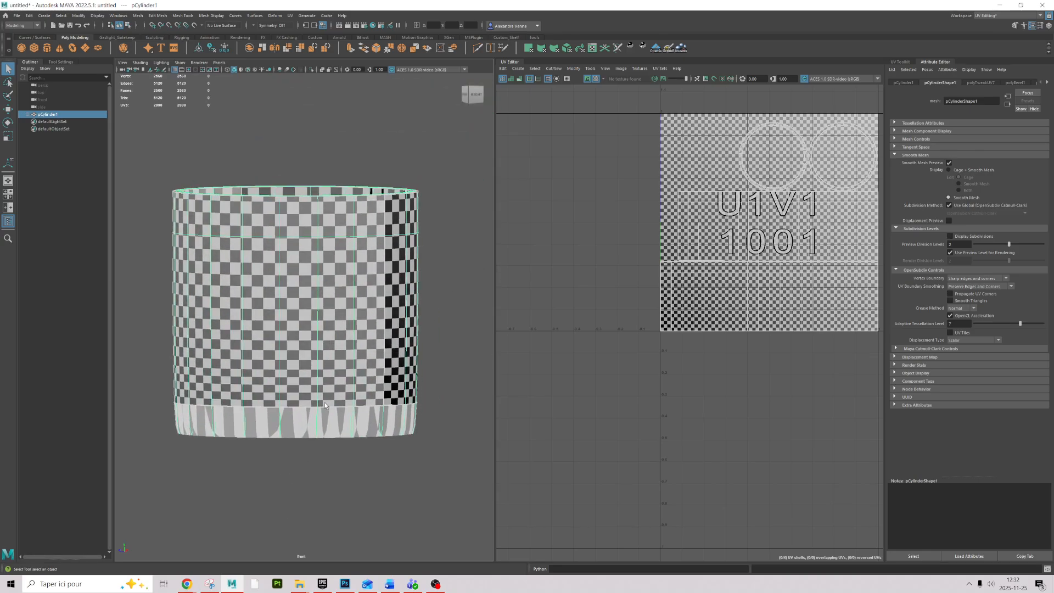
Turn off smooth mesh preview and inspect the checker pattern across the bevelled top rim up close
{"action": "key", "text": "1"}
{"action": "scroll", "coordinate": [275, 458], "scroll_direction": "up", "scroll_amount": 5}
{"action": "scroll", "coordinate": [242, 403], "scroll_direction": "down", "scroll_amount": 15}
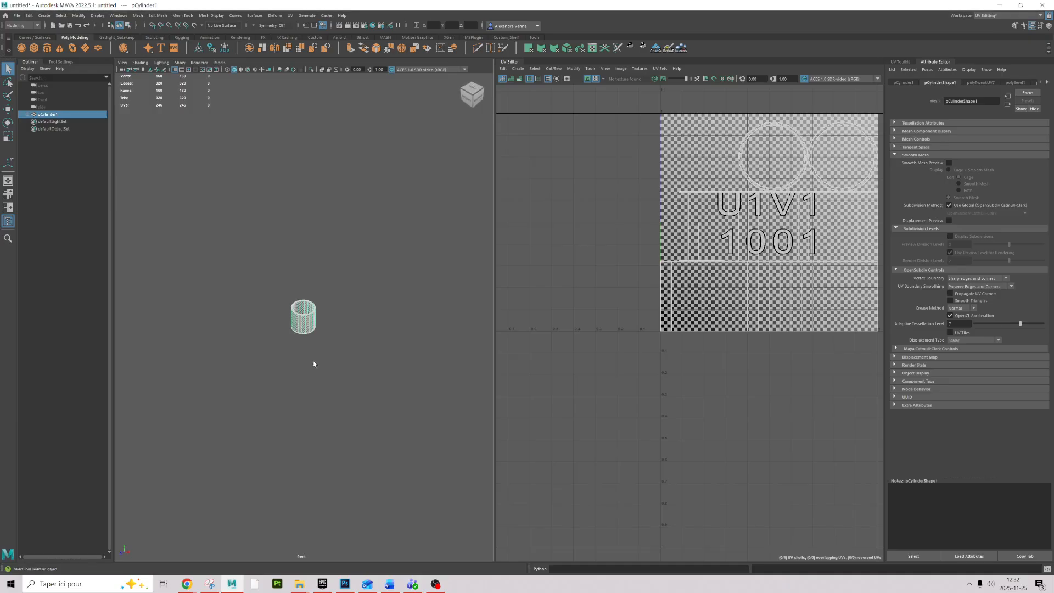
{"action": "scroll", "coordinate": [313, 364], "scroll_direction": "up", "scroll_amount": 10}
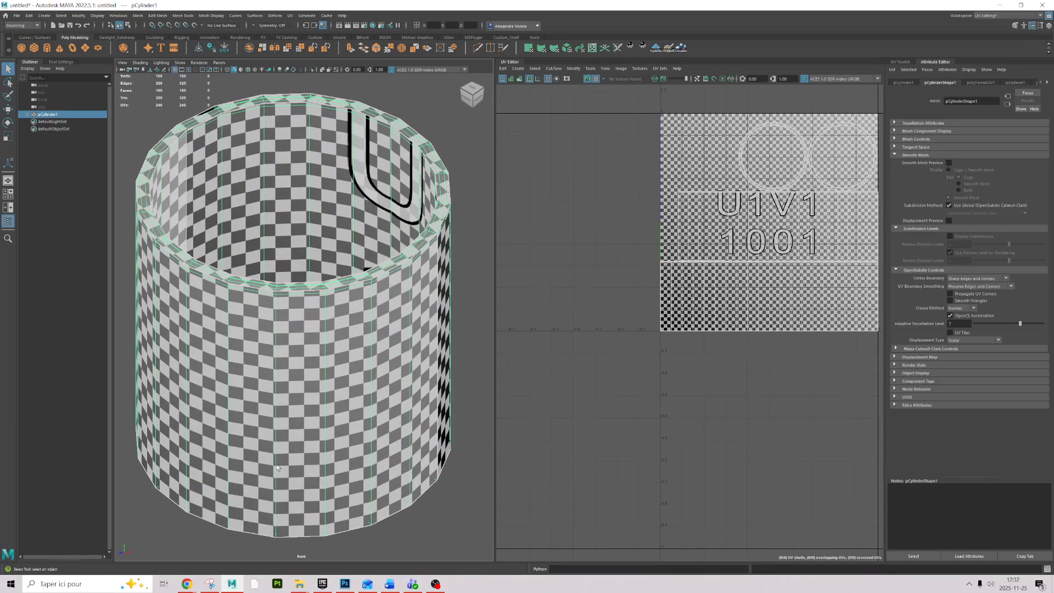
{"action": "scroll", "coordinate": [296, 253], "scroll_direction": "up", "scroll_amount": 5}
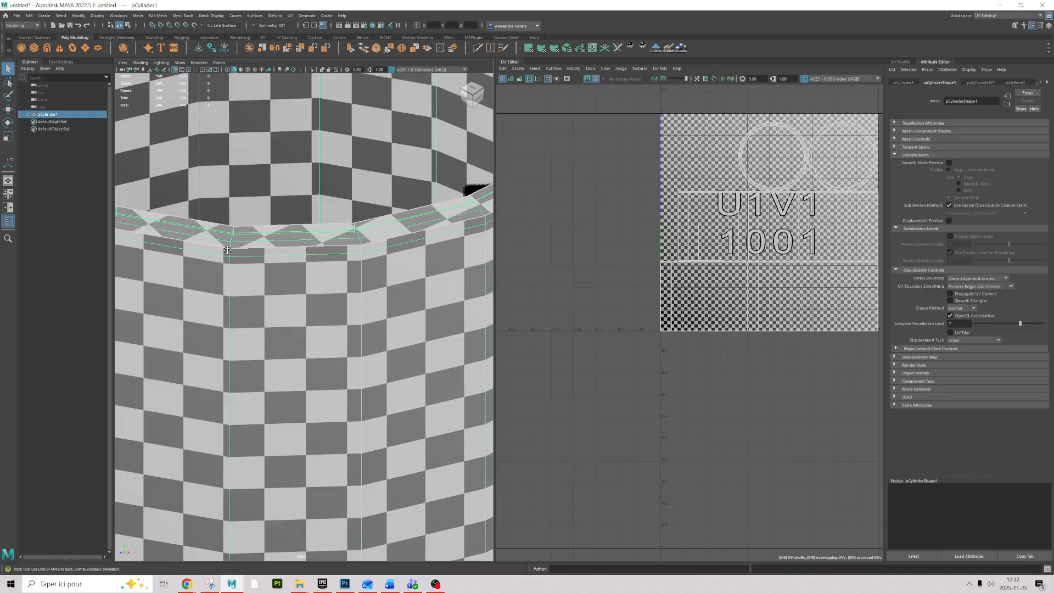
{"action": "scroll", "coordinate": [323, 161], "scroll_direction": "up", "scroll_amount": 3}
{"action": "scroll", "coordinate": [147, 162], "scroll_direction": "up", "scroll_amount": 8}
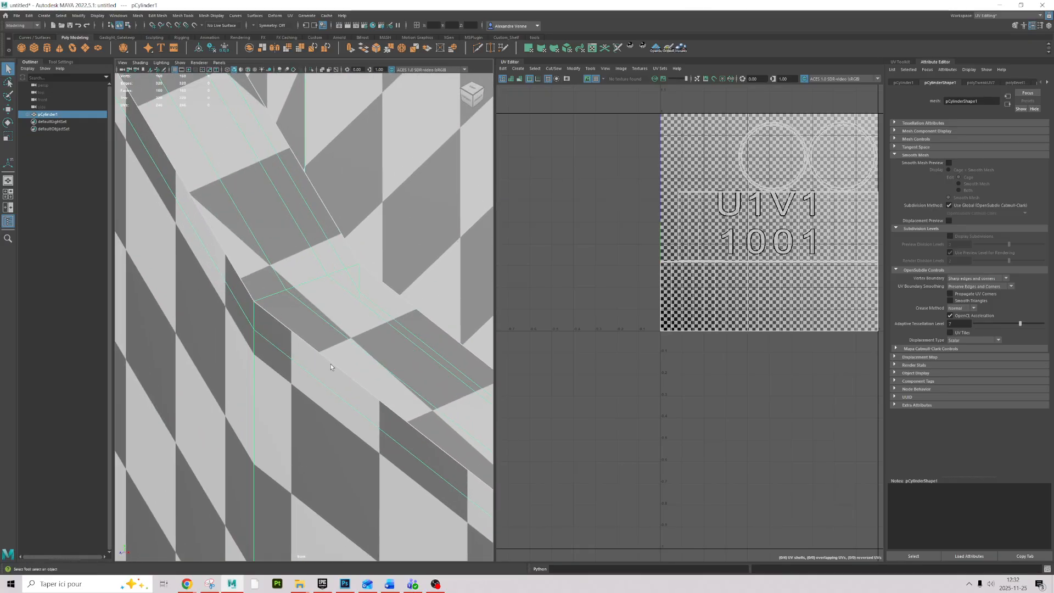
Select the outer edge loop at the cylinder's bottom end and turn off the checker map display
{"action": "scroll", "coordinate": [331, 367], "scroll_direction": "down", "scroll_amount": 5}
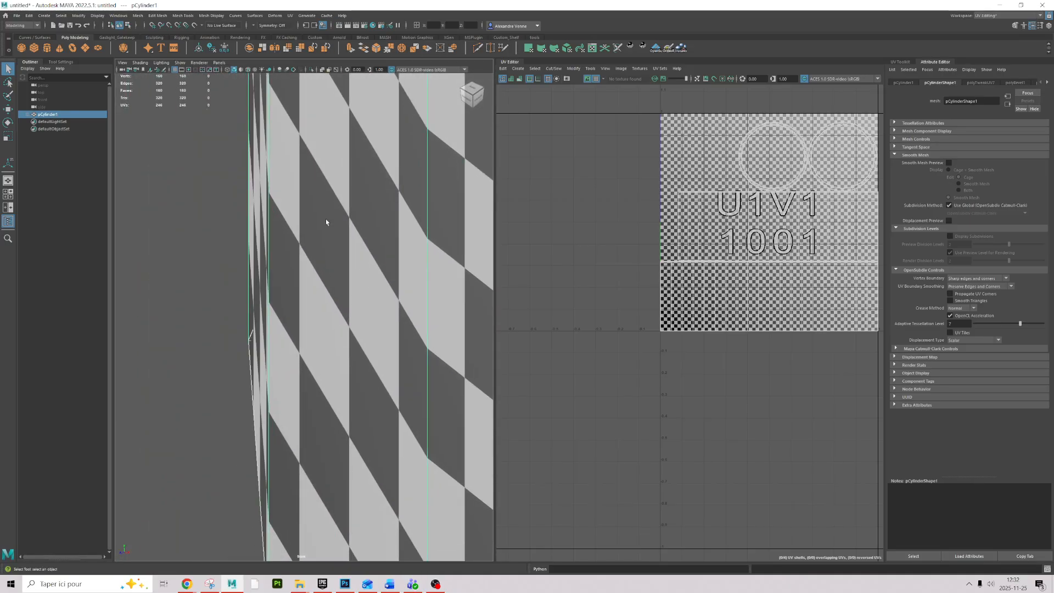
{"action": "middle_click_drag", "start_coordinate": [326, 222], "coordinate": [275, 212], "text": "alt"}
{"action": "scroll", "coordinate": [275, 212], "scroll_direction": "up", "scroll_amount": 4}
{"action": "key", "text": "F10"}
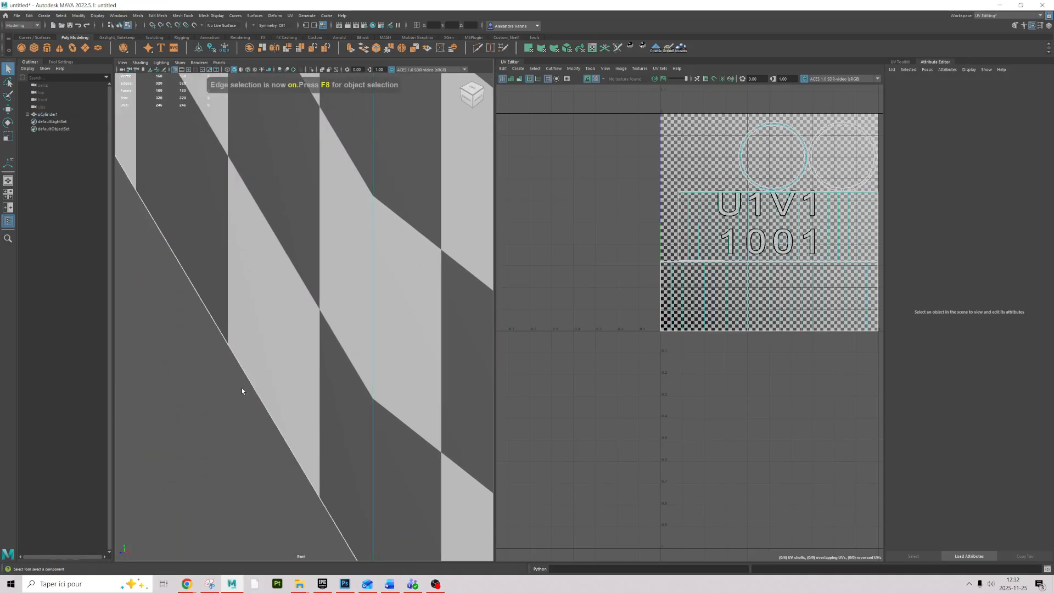
{"action": "double_click", "coordinate": [230, 355]}
{"action": "left_click_drag", "start_coordinate": [487, 407], "coordinate": [217, 330], "text": "alt"}
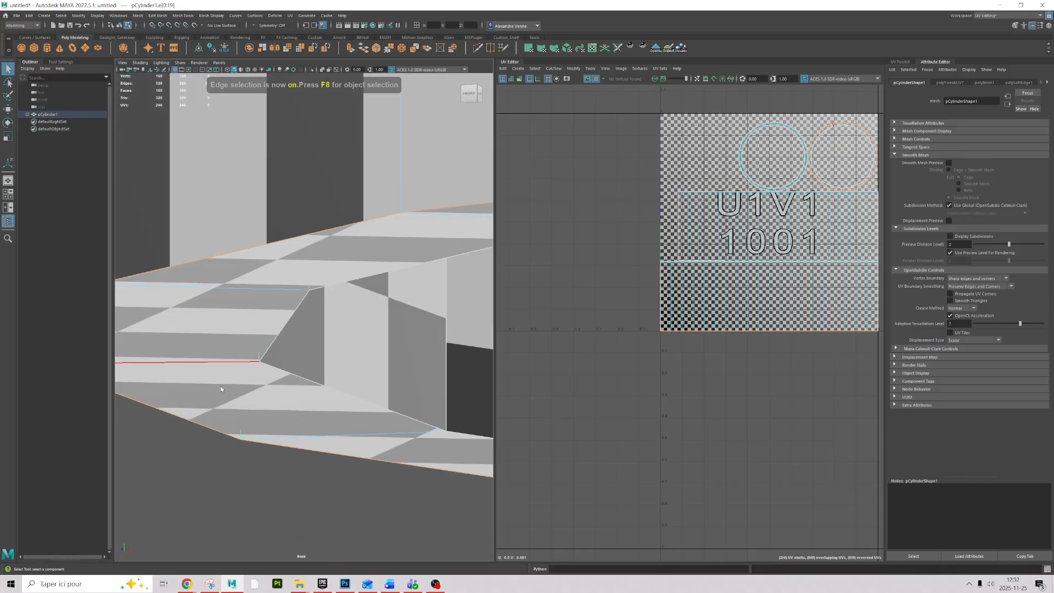
{"action": "left_click_drag", "start_coordinate": [220, 389], "coordinate": [404, 357], "text": "alt"}
{"action": "right_click_drag", "start_coordinate": [404, 357], "coordinate": [298, 372], "text": "alt"}
{"action": "left_click_drag", "start_coordinate": [299, 372], "coordinate": [298, 310], "text": "alt"}
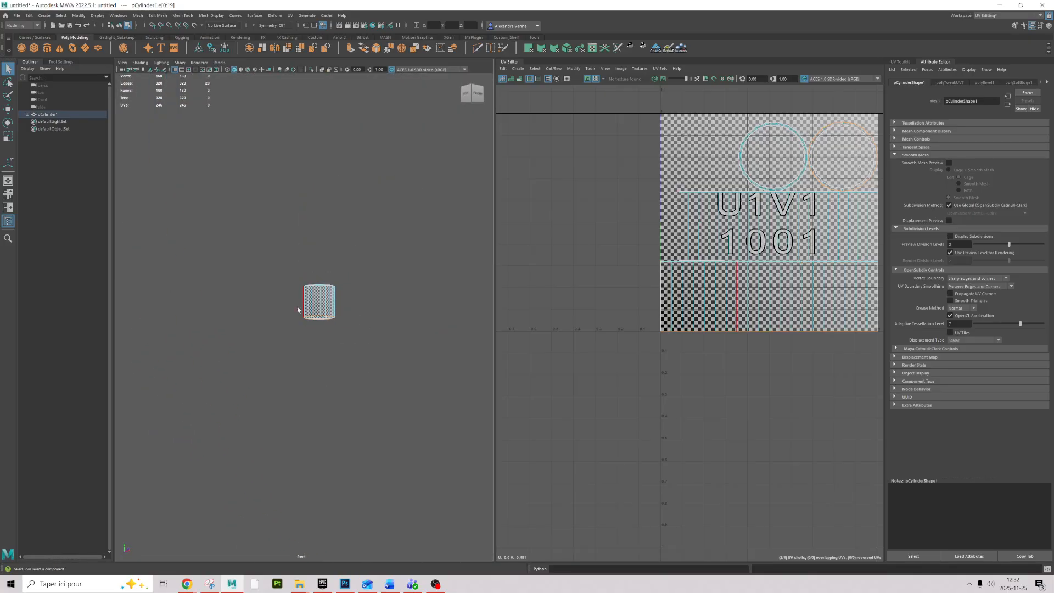
{"action": "scroll", "coordinate": [298, 310], "scroll_direction": "up", "scroll_amount": 5}
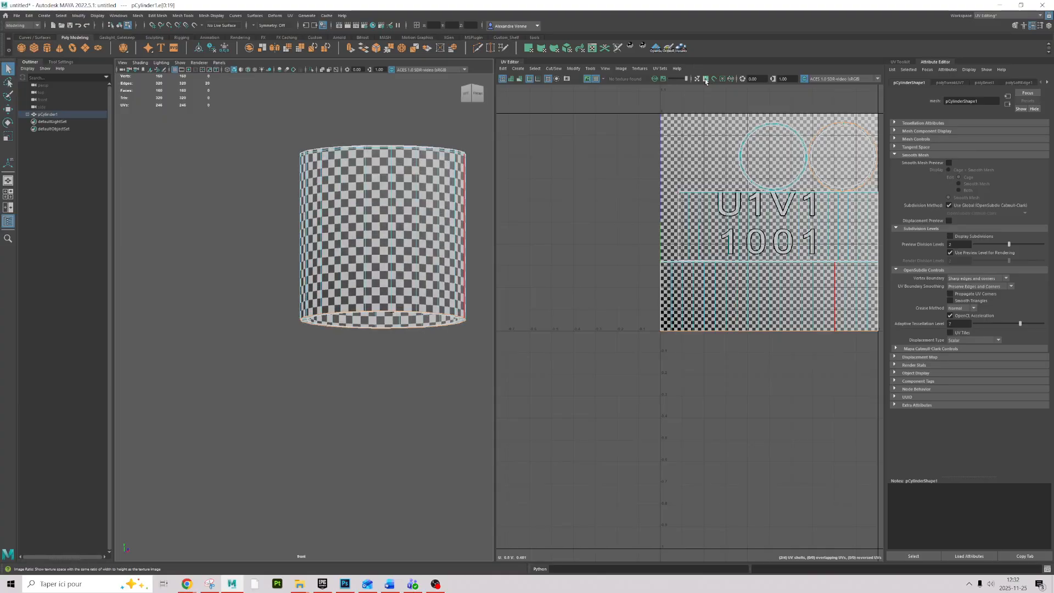
{"action": "left_click", "coordinate": [587, 78]}
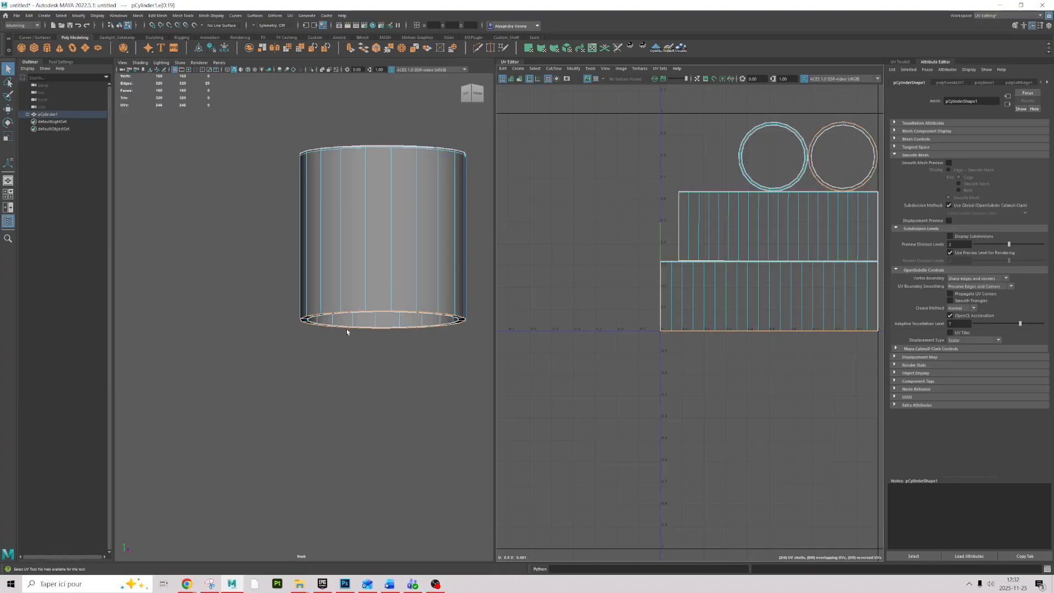
Bevel the selected bottom edge loop with Chamfer off, return to the Select tool and check the UV shells
{"action": "scroll", "coordinate": [345, 338], "scroll_direction": "up", "scroll_amount": 5}
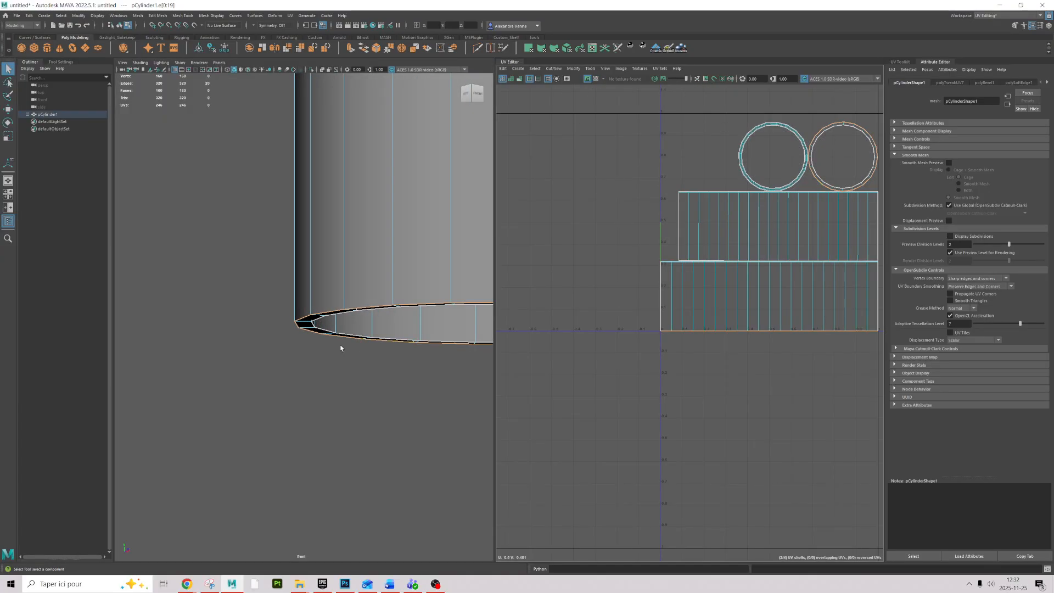
{"action": "left_click", "coordinate": [377, 48]}
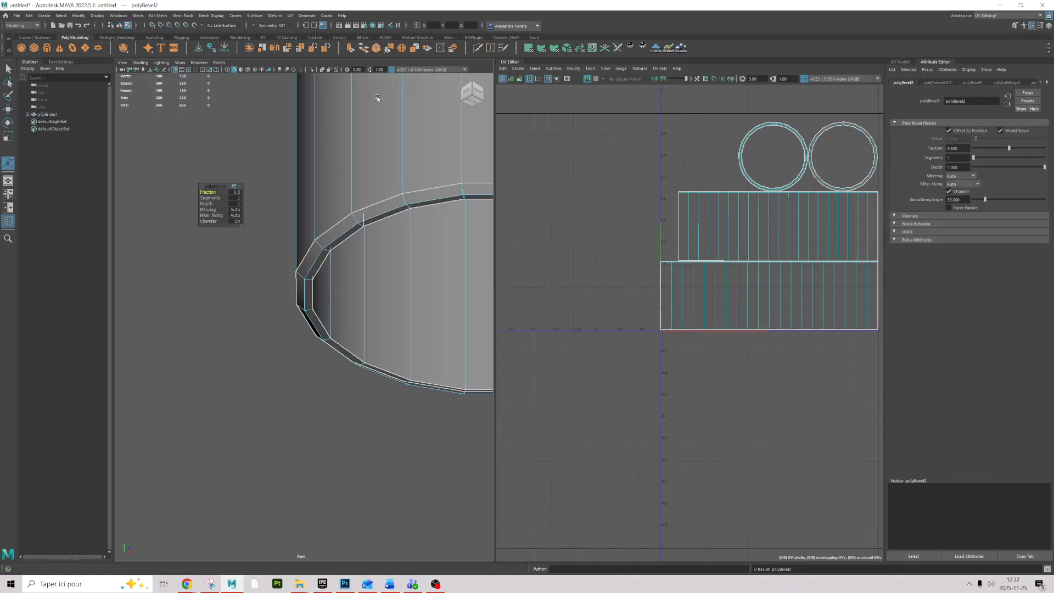
{"action": "left_click", "coordinate": [236, 221]}
{"action": "scroll", "coordinate": [317, 227], "scroll_direction": "up", "scroll_amount": 3}
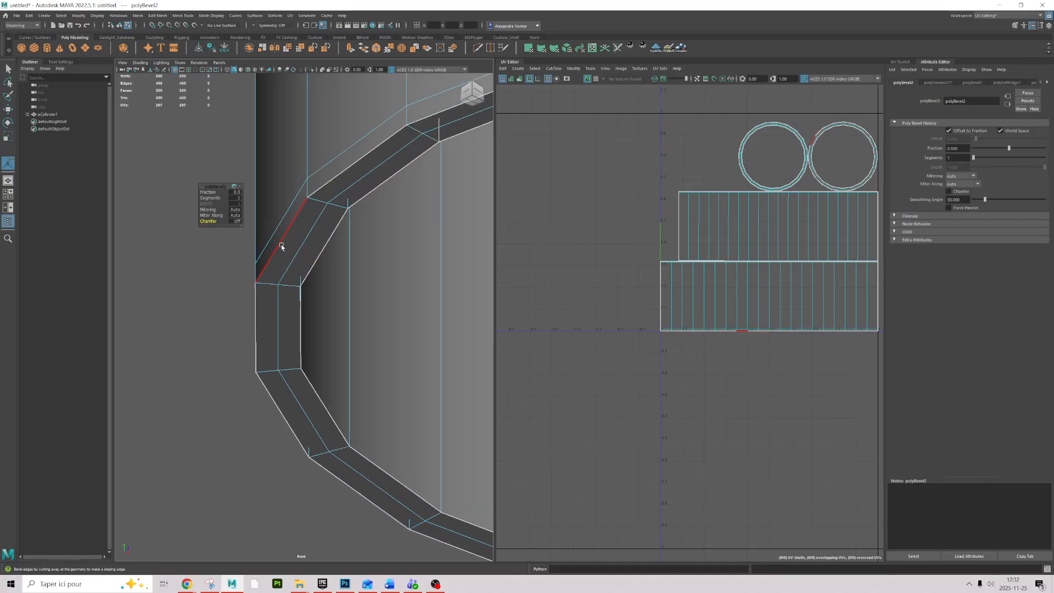
{"action": "scroll", "coordinate": [698, 203], "scroll_direction": "up", "scroll_amount": 5}
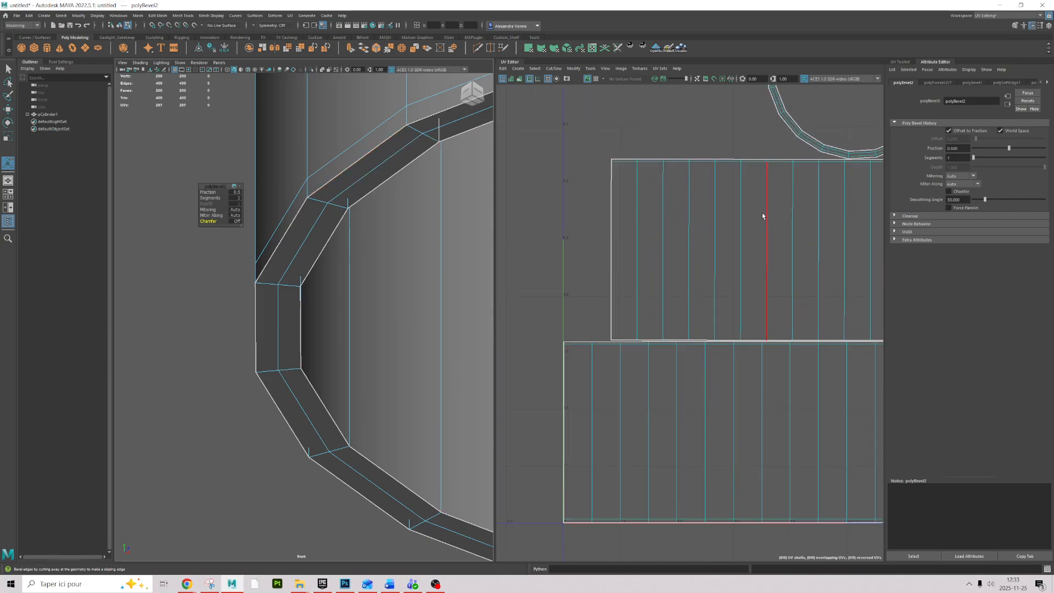
{"action": "middle_click_drag", "start_coordinate": [791, 129], "coordinate": [500, 406], "text": "alt"}
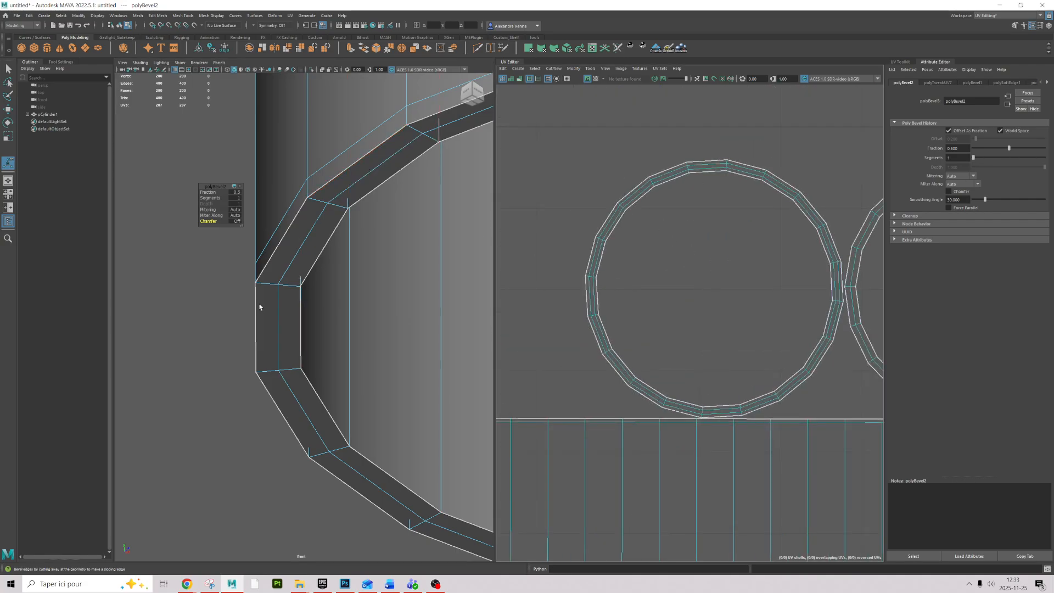
{"action": "key", "text": "q"}
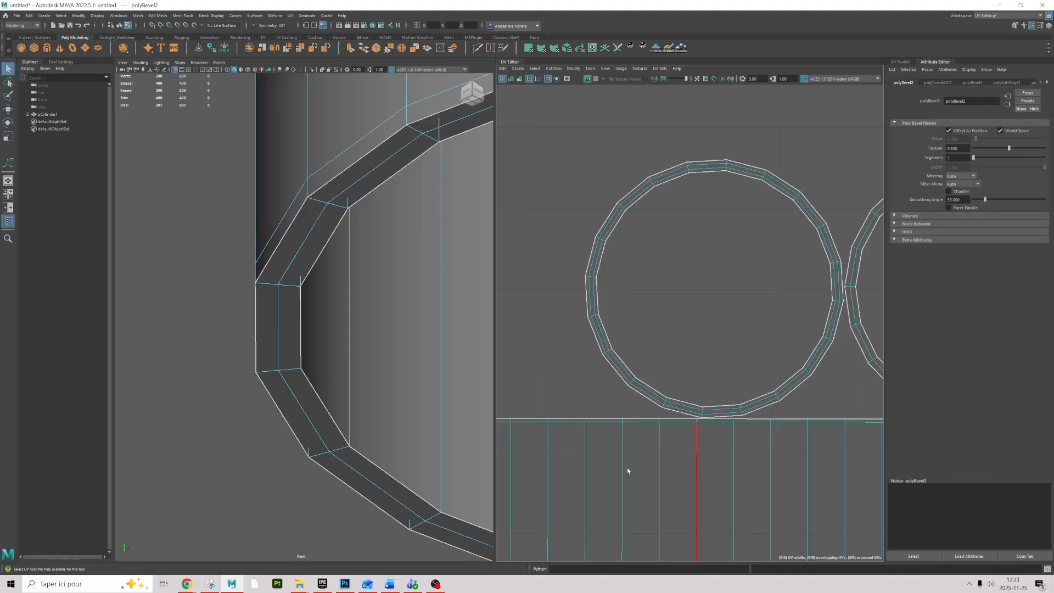
{"action": "scroll", "coordinate": [773, 292], "scroll_direction": "down", "scroll_amount": 3}
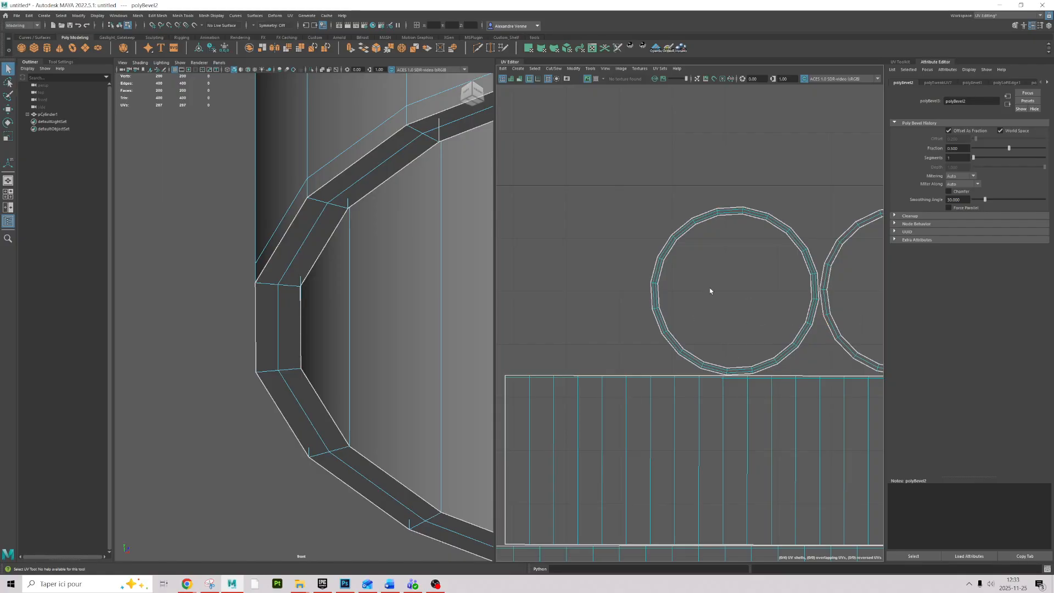